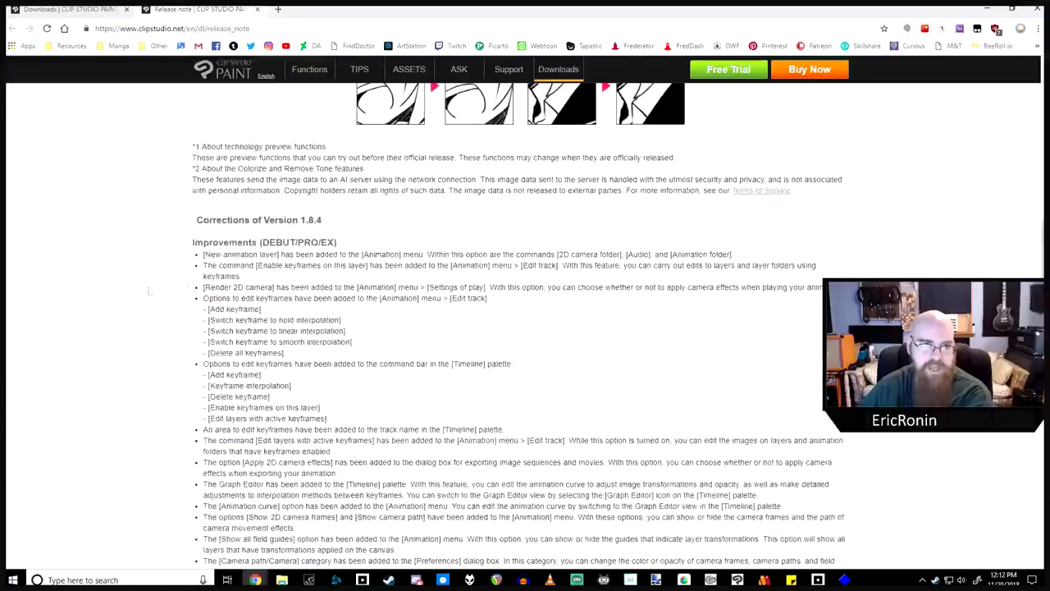
Read through the Clip Studio Paint version 1.8.4 release notes, covering the DEBUT/PRO/EX, PRO/EX and EX improvements
left_click_drag(343, 243, 238, 242)
scroll(158, 254, "down", 12)
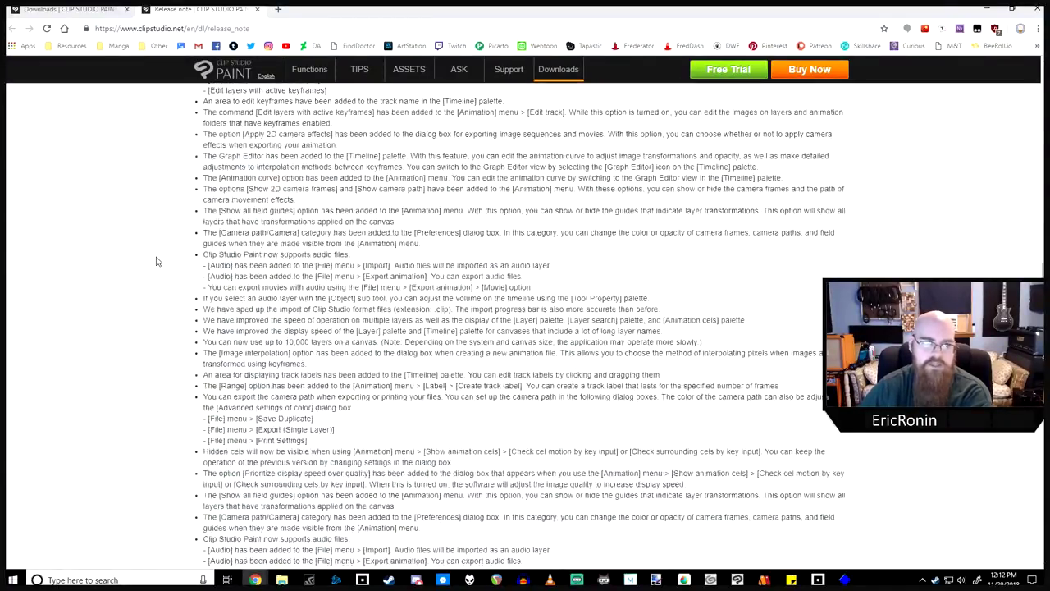
left_click_drag(304, 110, 237, 111)
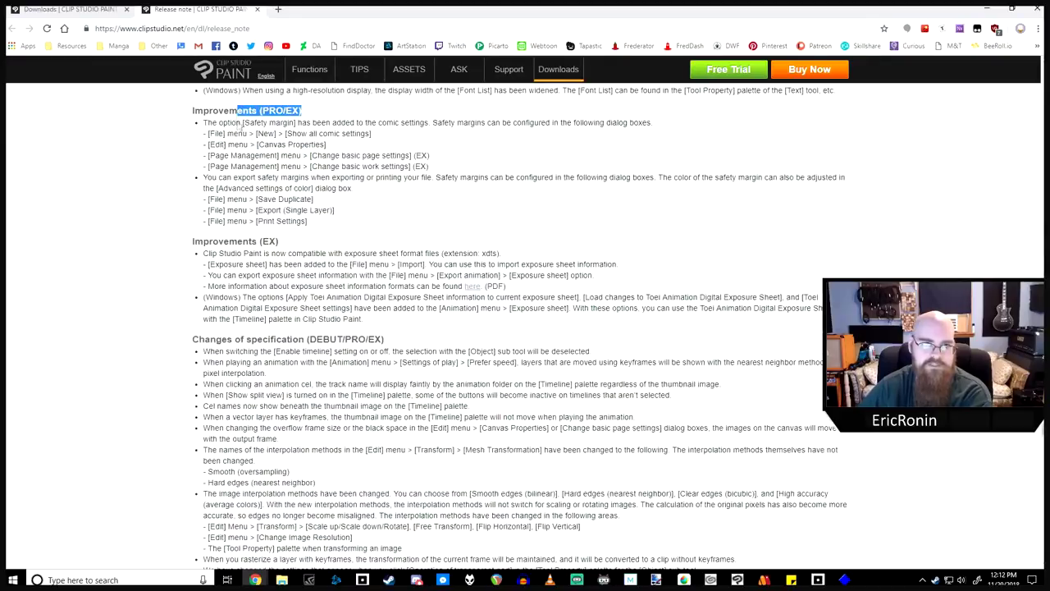
left_click_drag(289, 239, 182, 255)
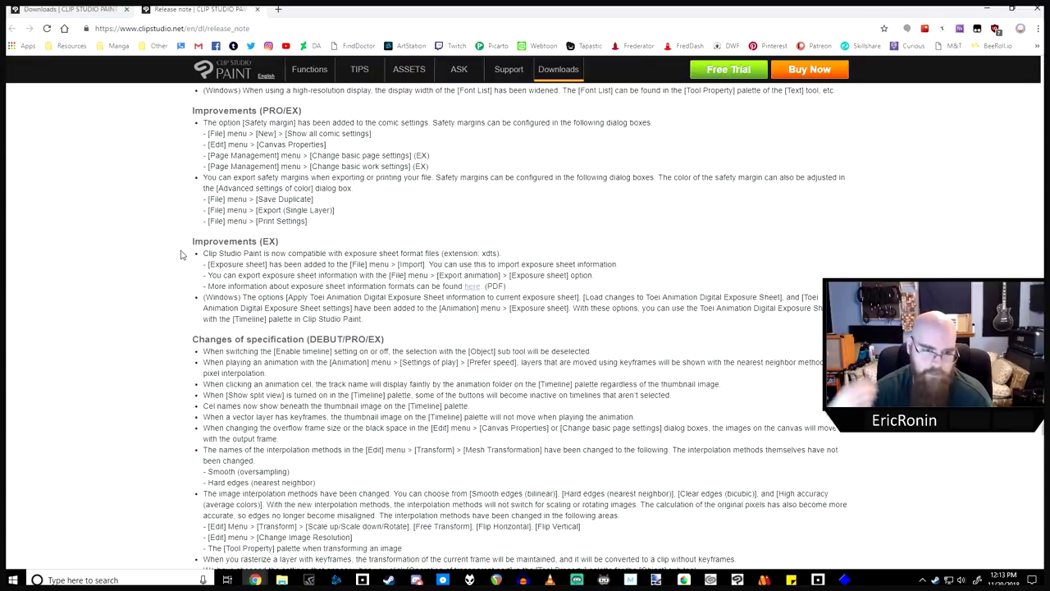
scroll(181, 254, "down", 10)
scroll(181, 254, "up", 4)
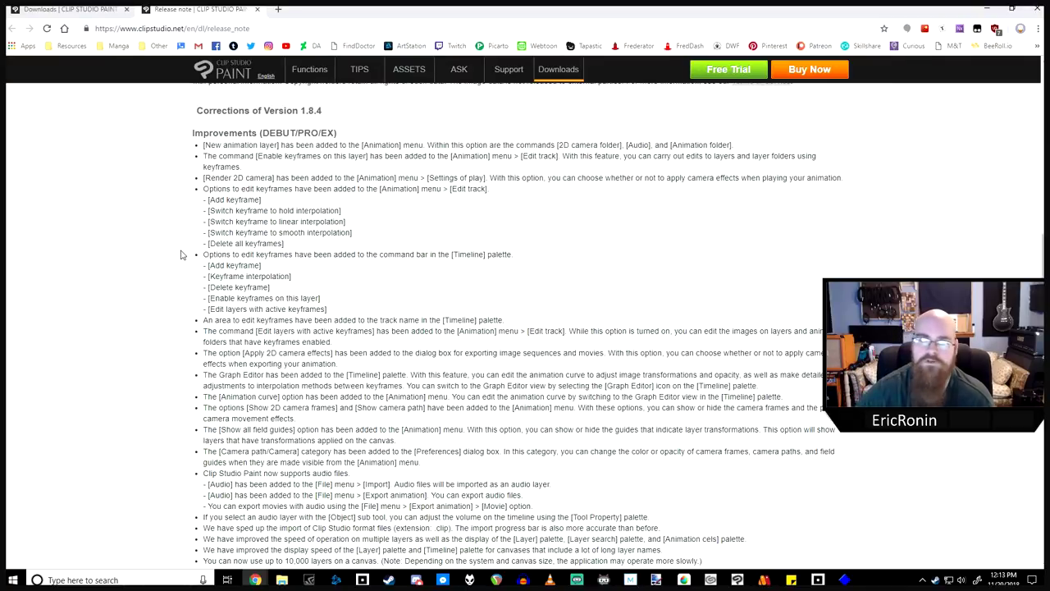
Check the differences among the DEBUT, PRO and EX lineup on the Functions page, then return to the release notes
left_click(74, 9)
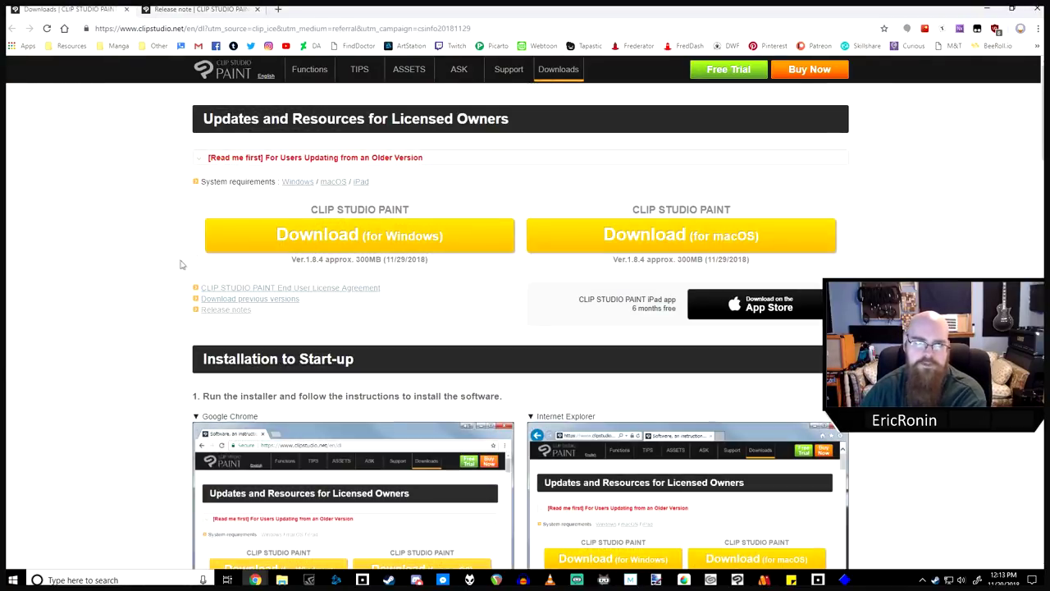
left_click(314, 78)
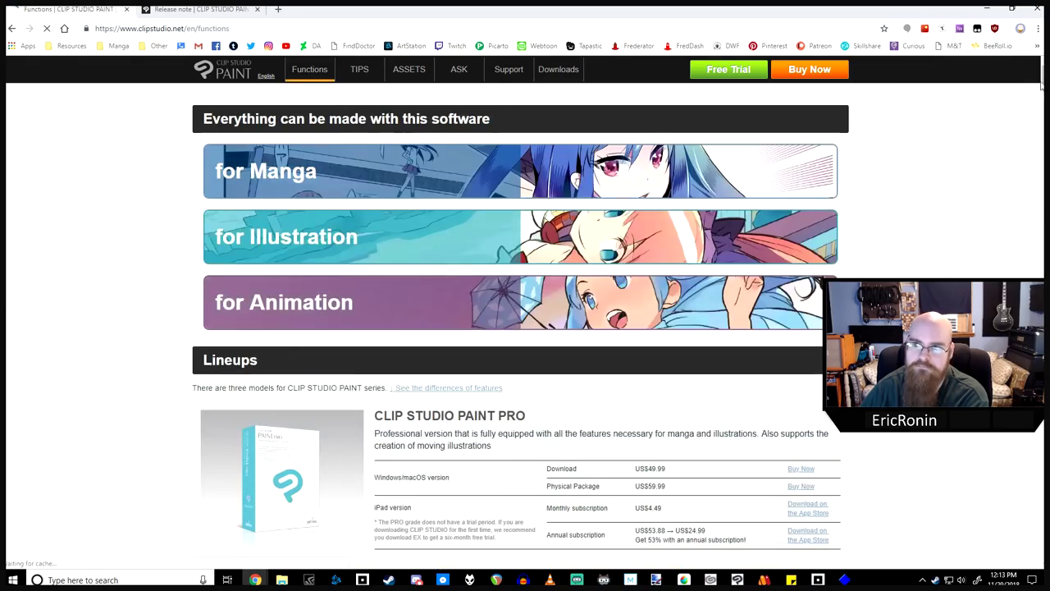
scroll(1021, 103, "down", 10)
scroll(1034, 460, "down", 15)
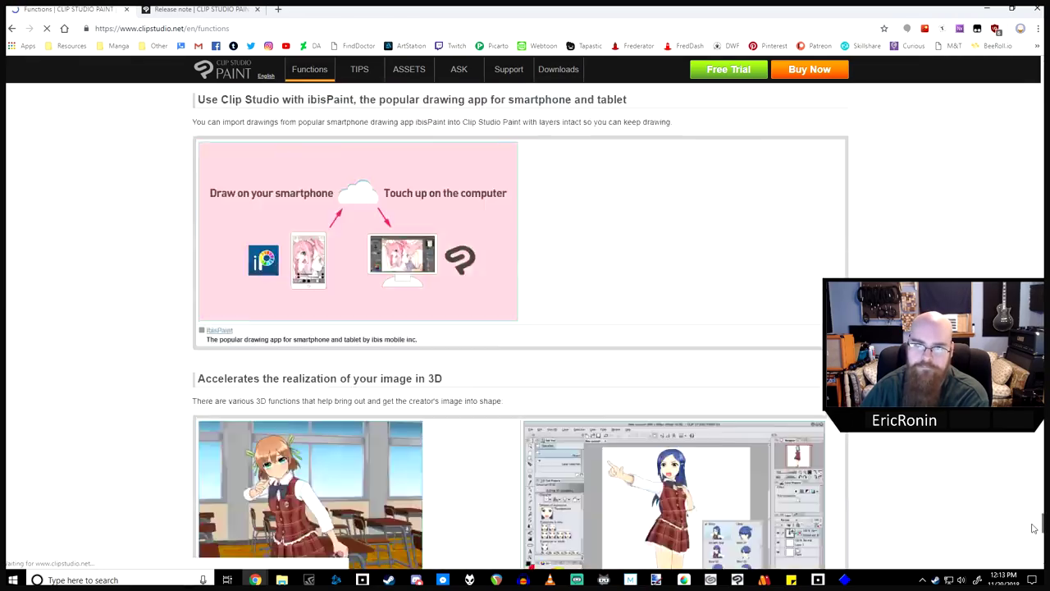
scroll(240, 271, "up", 2)
scroll(240, 270, "down", 1)
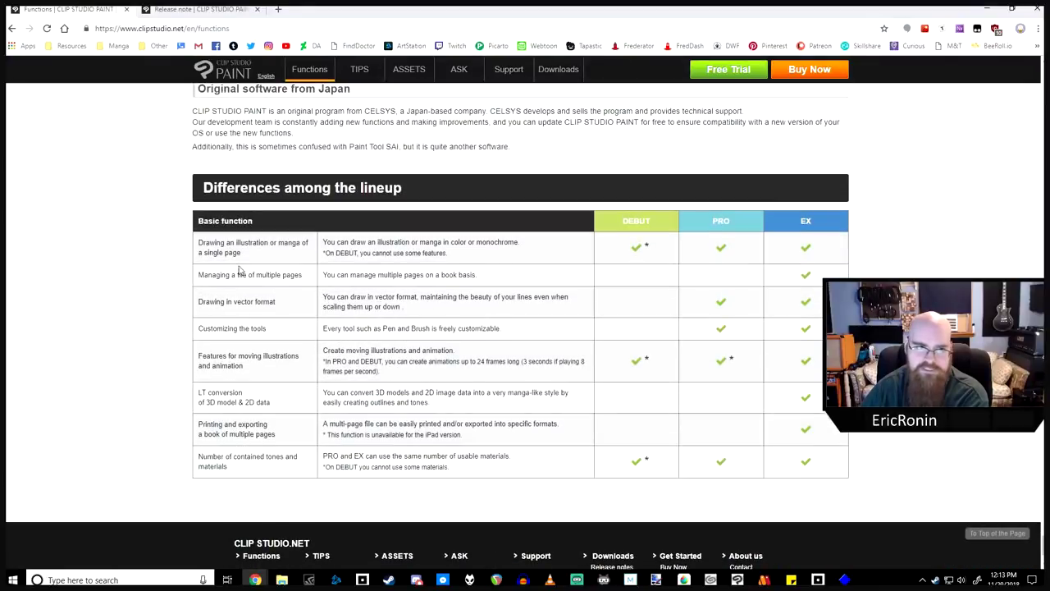
left_click(197, 9)
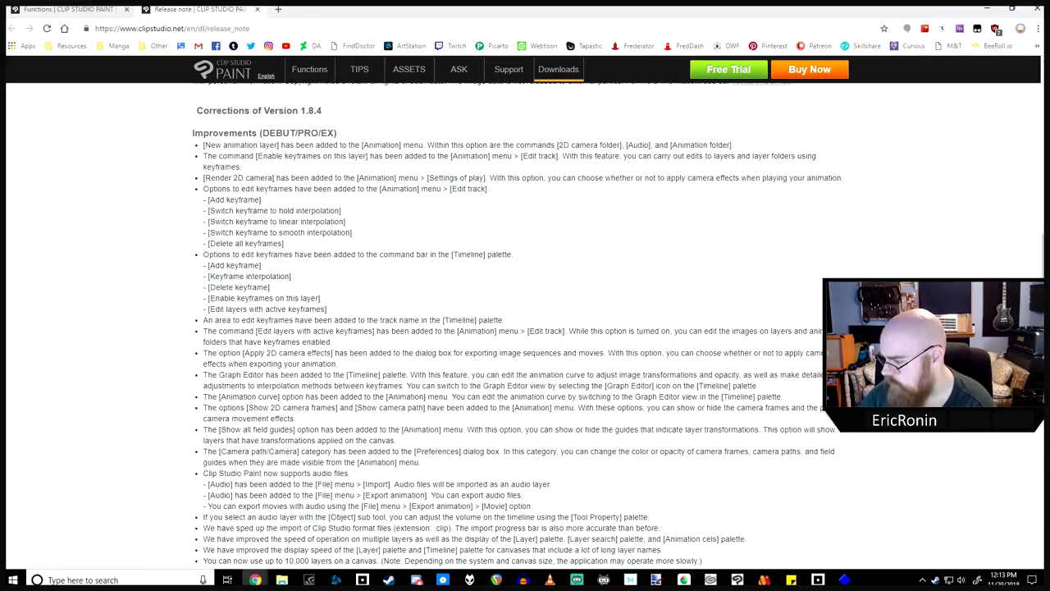
Switch to Clip Studio Paint, create a 1920x1080 animation file at 192 dpi with blank space, and show its timeline
key("alt+Tab")
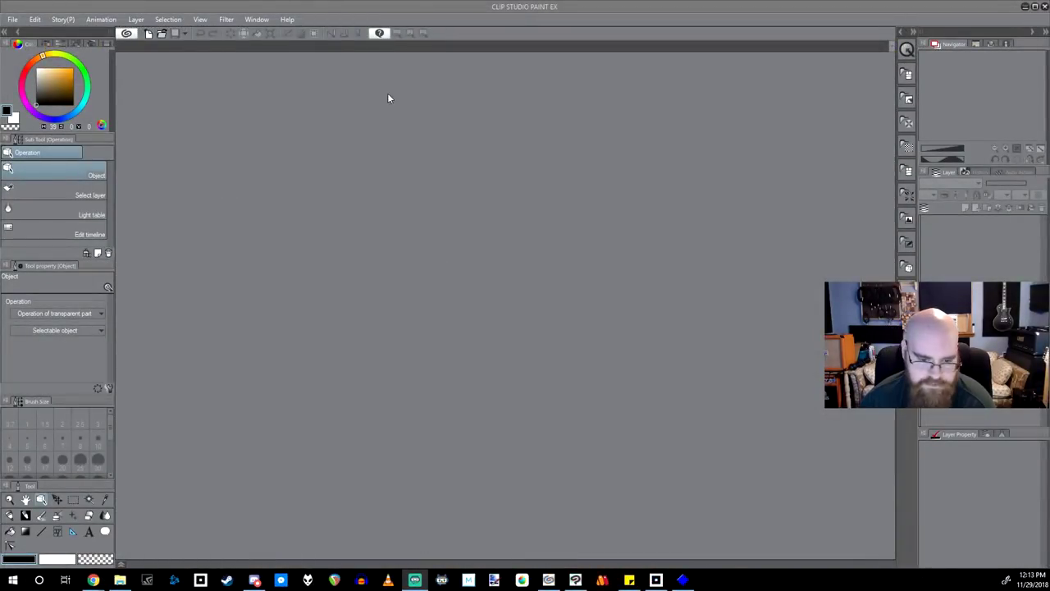
left_click(18, 24)
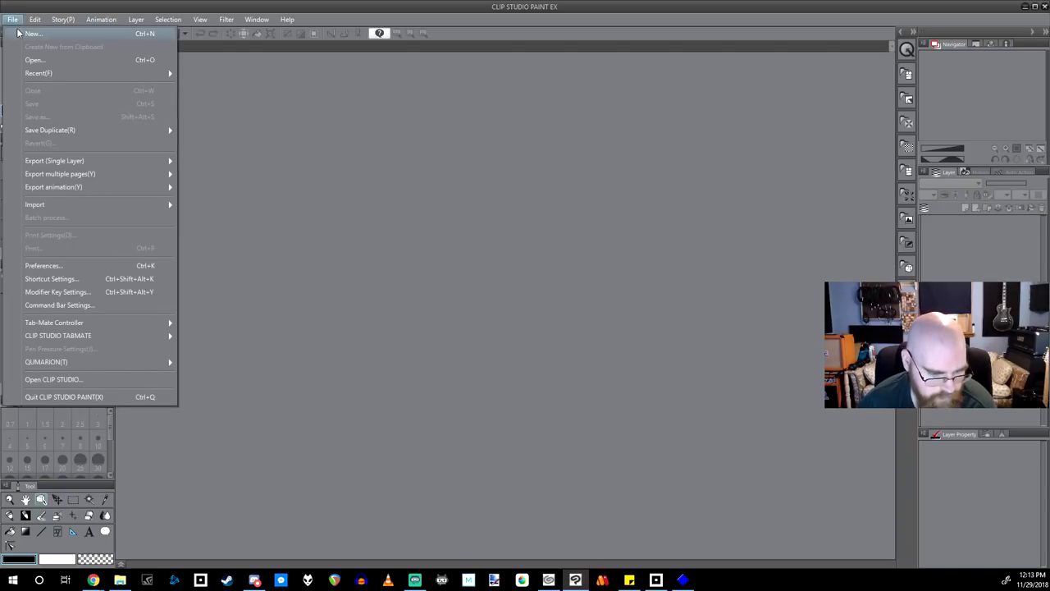
left_click(19, 33)
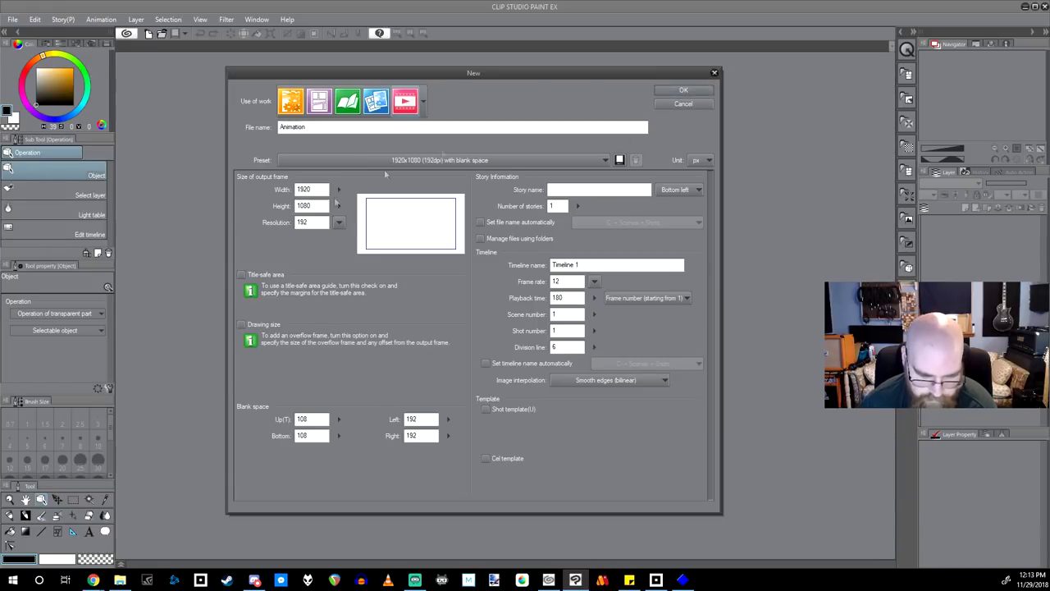
left_click(682, 90)
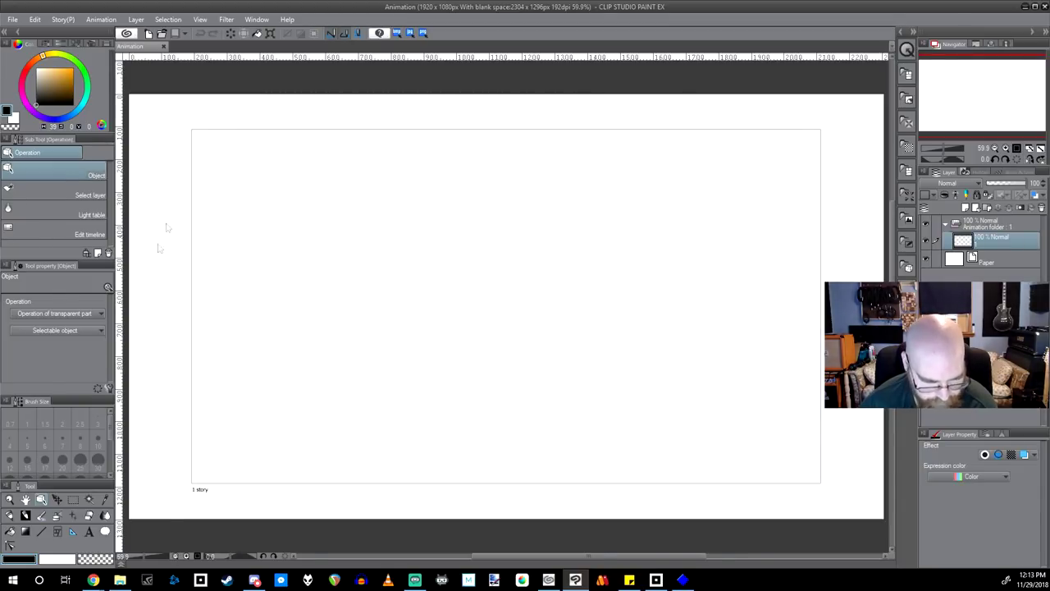
left_click(120, 564)
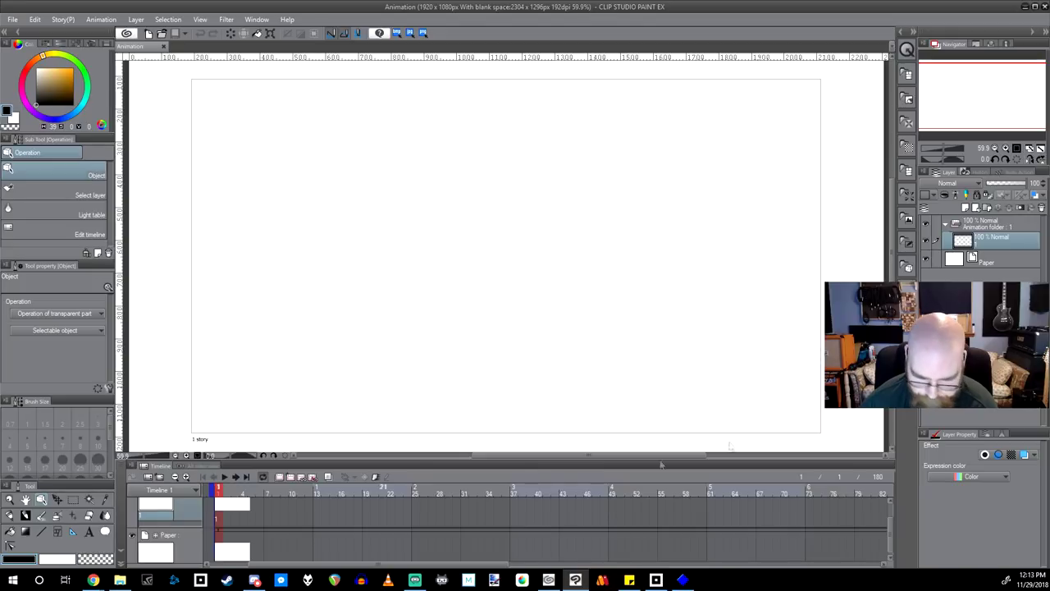
Look through the cel and animation folder layer commands for a way to add a new animation layer
right_click(993, 238)
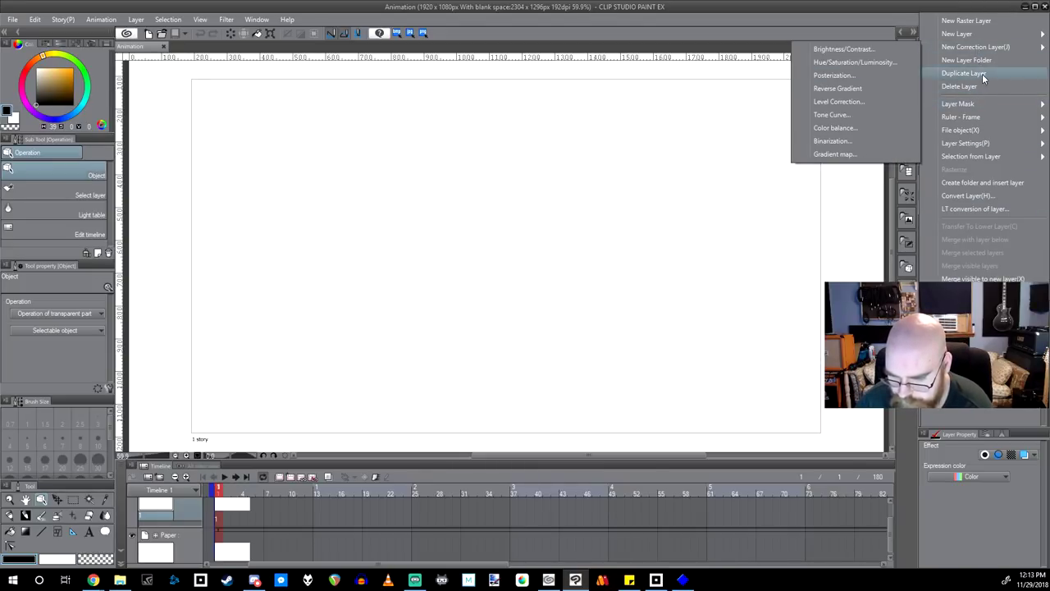
mouse_move(980, 32)
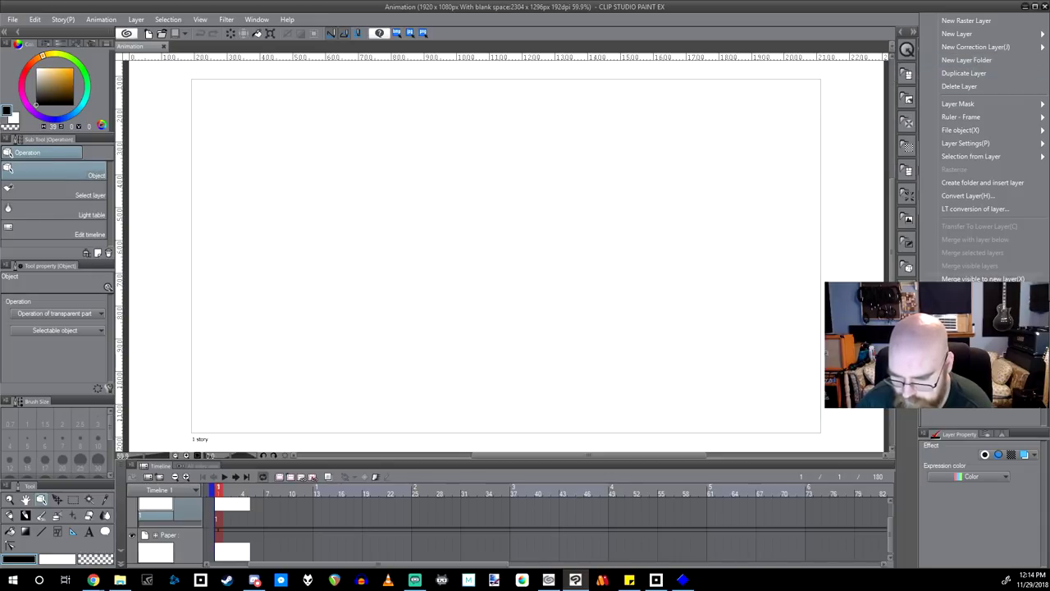
key("Escape")
right_click(977, 223)
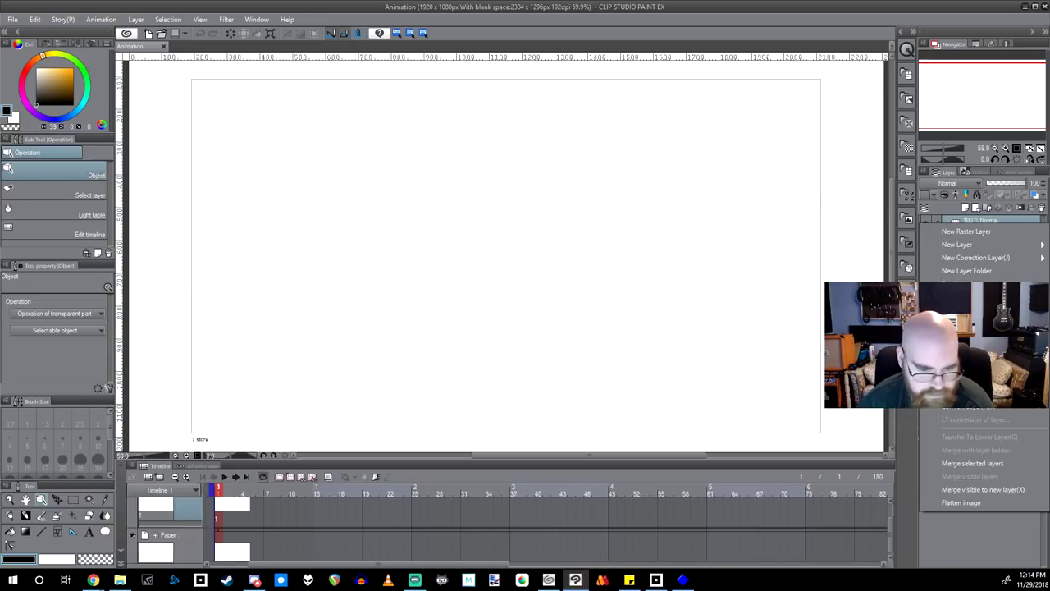
left_click(102, 19)
left_click(102, 19)
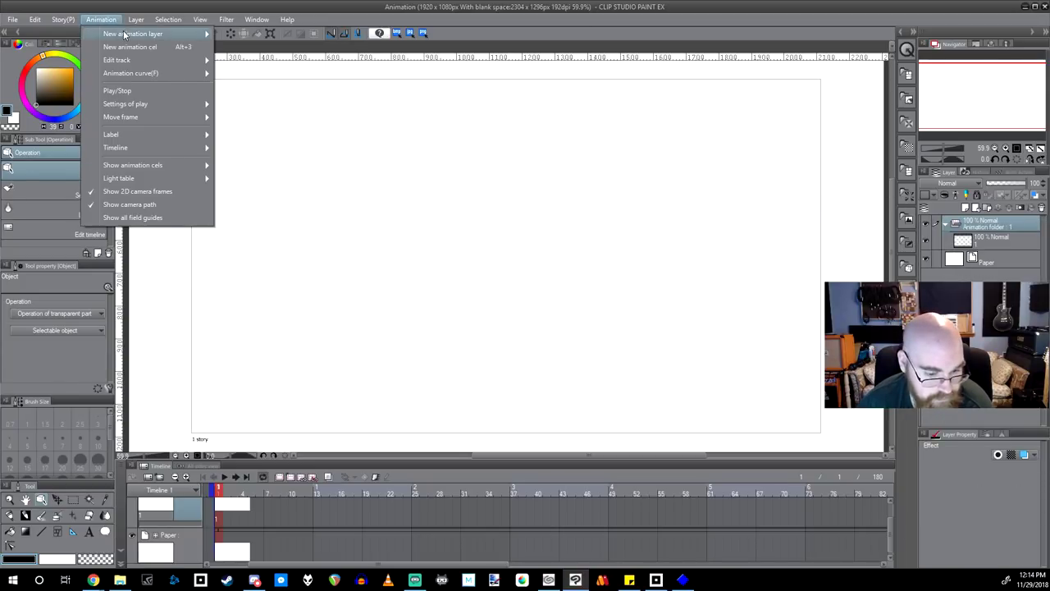
mouse_move(125, 33)
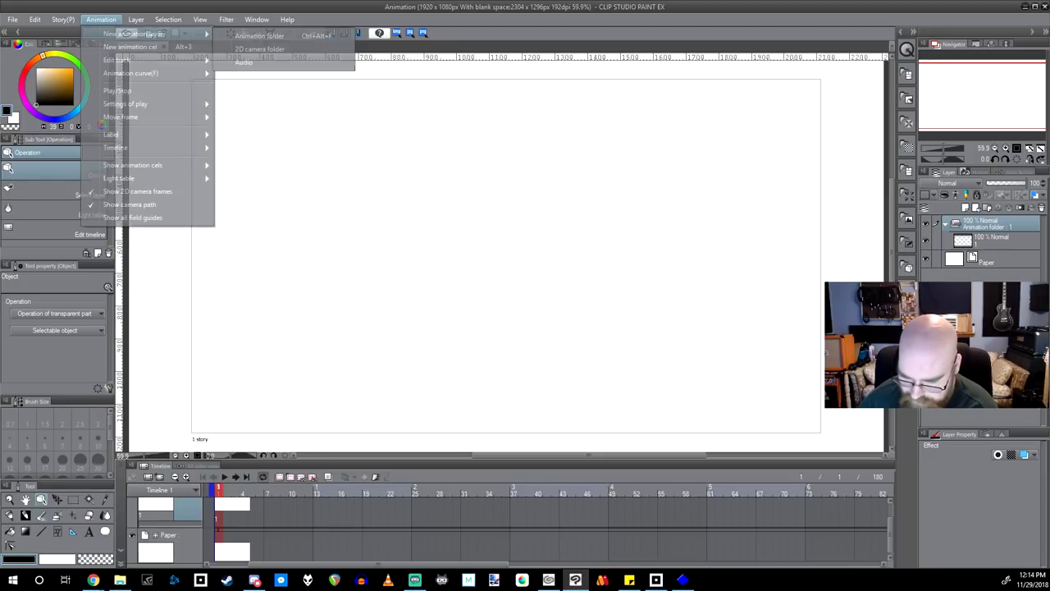
right_click(985, 222)
right_click(985, 222)
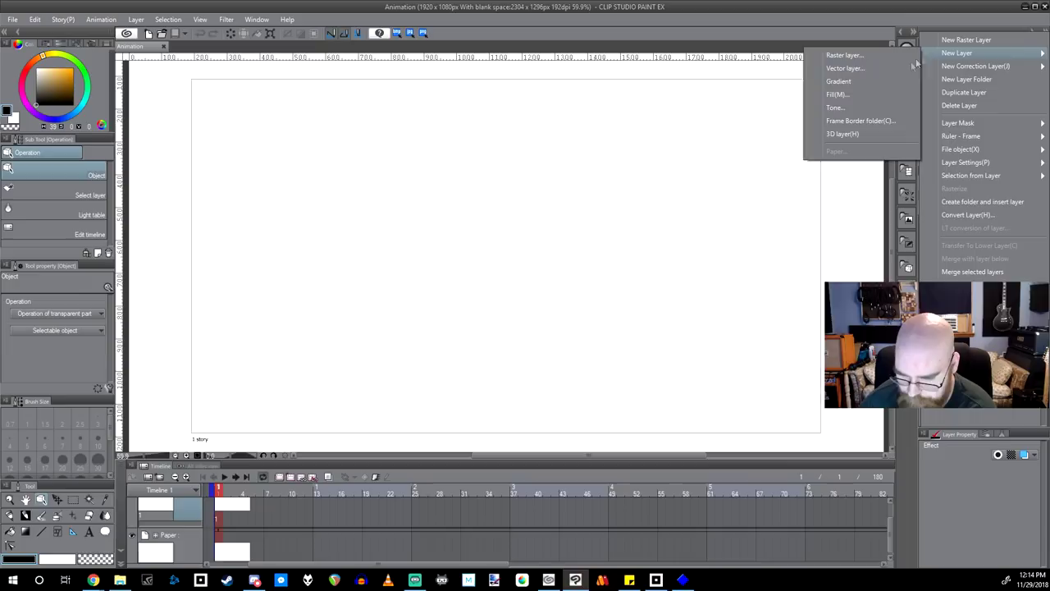
mouse_move(954, 70)
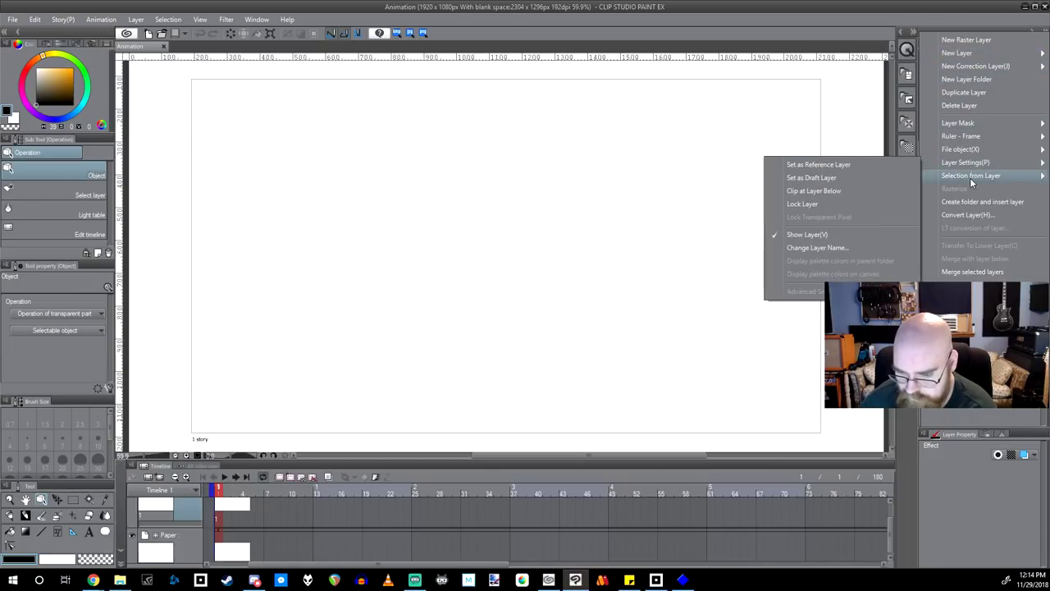
mouse_move(970, 177)
key("Escape")
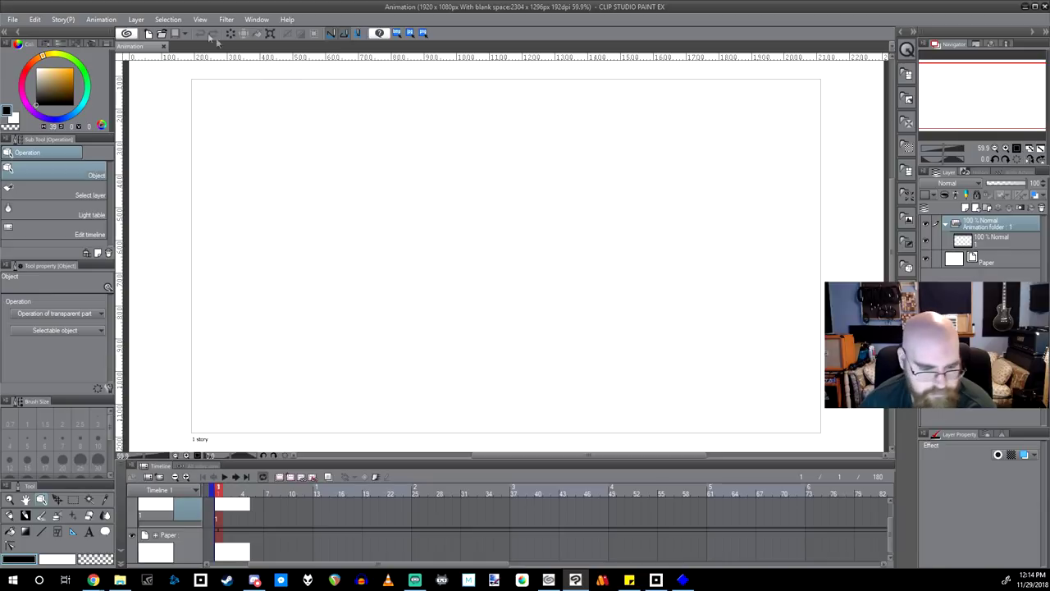
Add a 2D camera folder above the animation folder
left_click(101, 19)
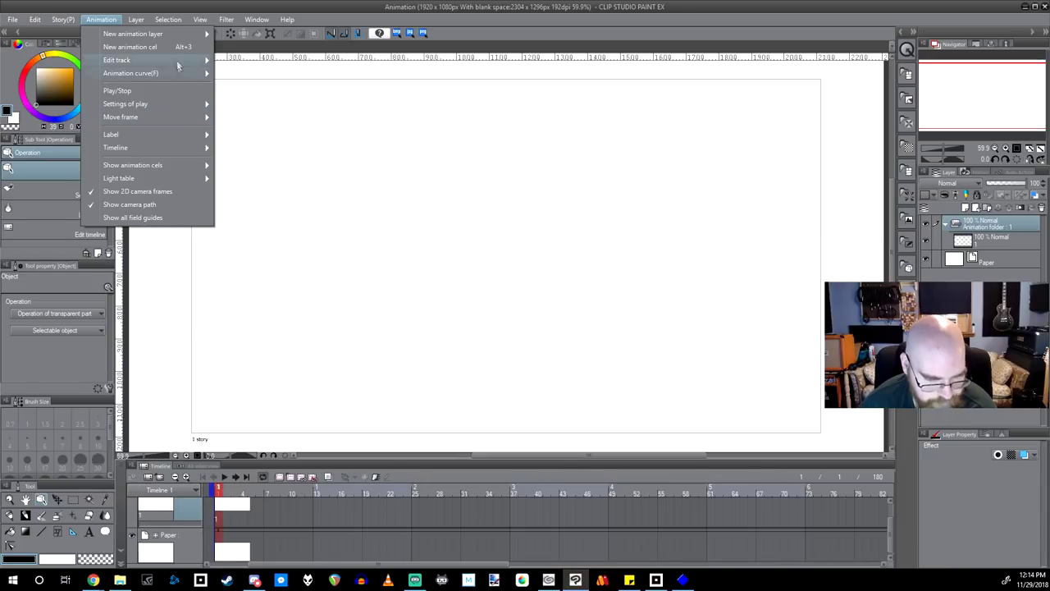
mouse_move(163, 36)
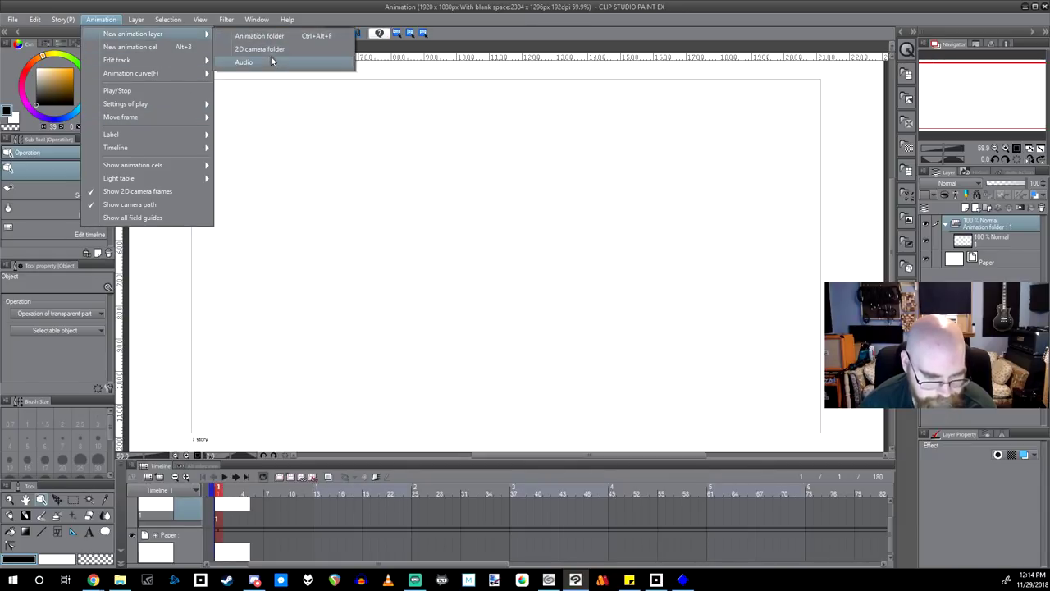
left_click(256, 50)
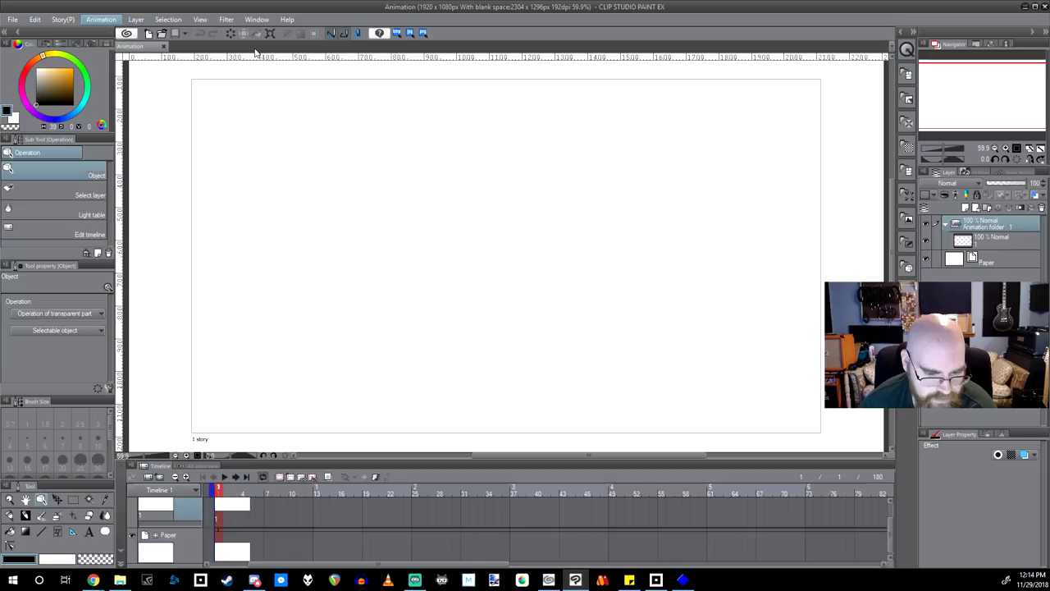
scroll(427, 175, "down", 2)
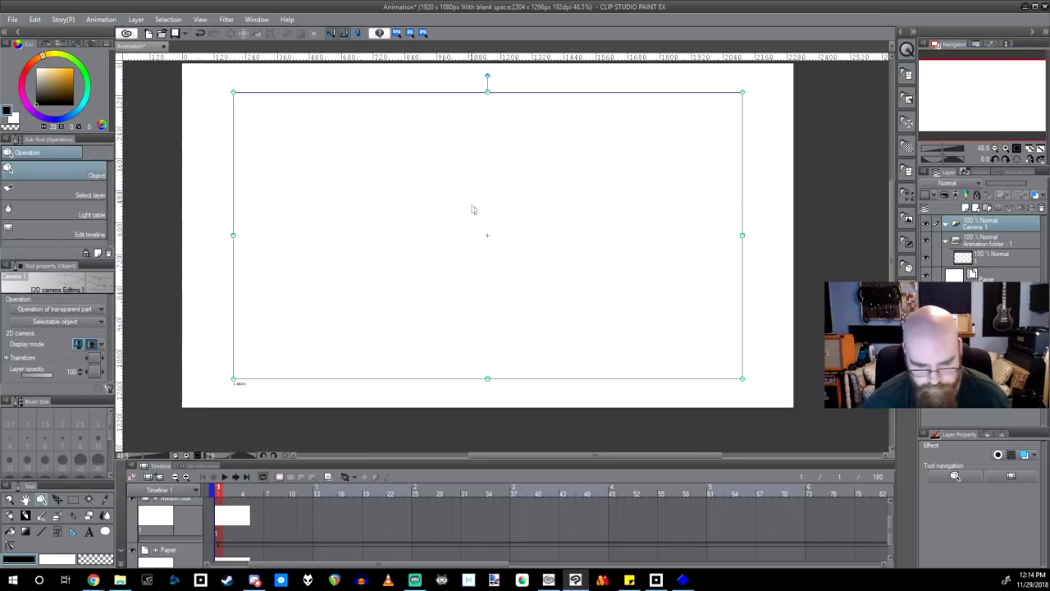
Shrink the 2D camera frame slightly at frame 1 and shift it toward the canvas's lower left
left_click_drag(499, 198, 476, 216)
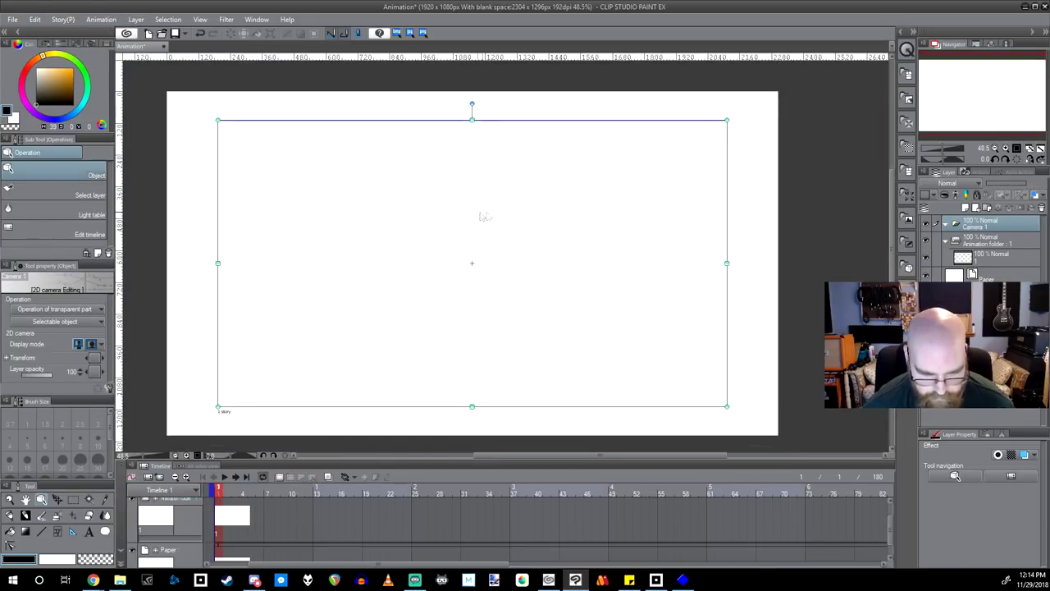
left_click_drag(726, 121, 615, 183)
left_click_drag(550, 220, 523, 248)
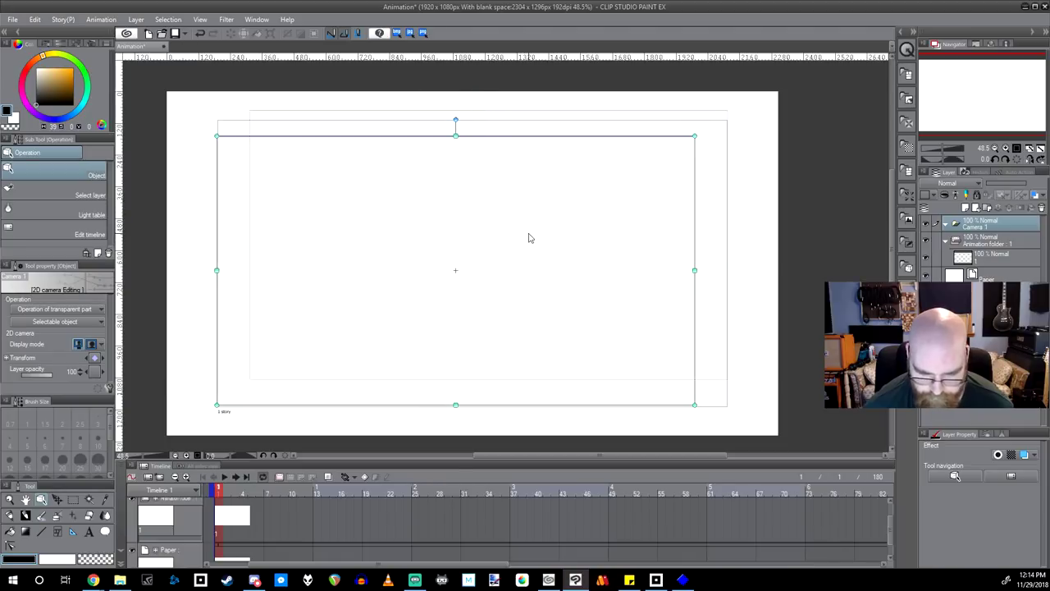
Go to frame 13 on the timeline and move the camera frame up and to the right on the canvas
scroll(289, 538, "up", 2)
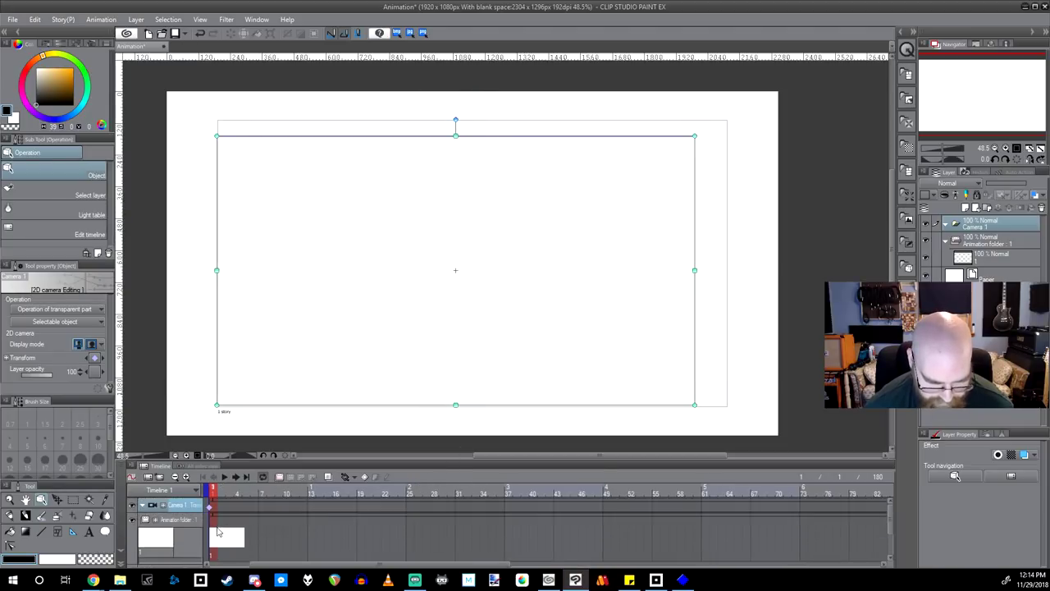
left_click(312, 490)
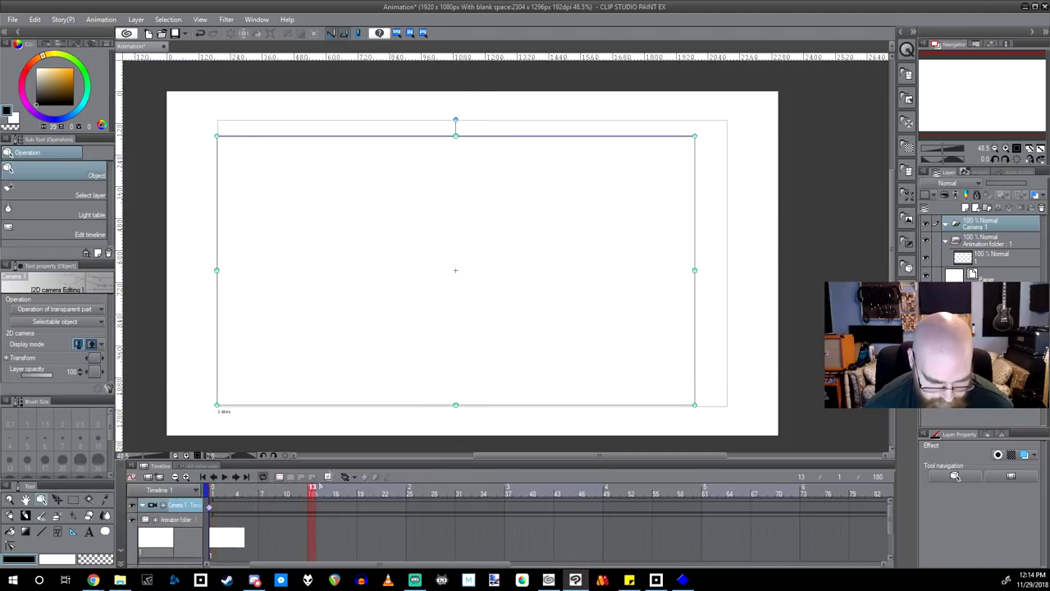
left_click_drag(419, 320, 487, 290)
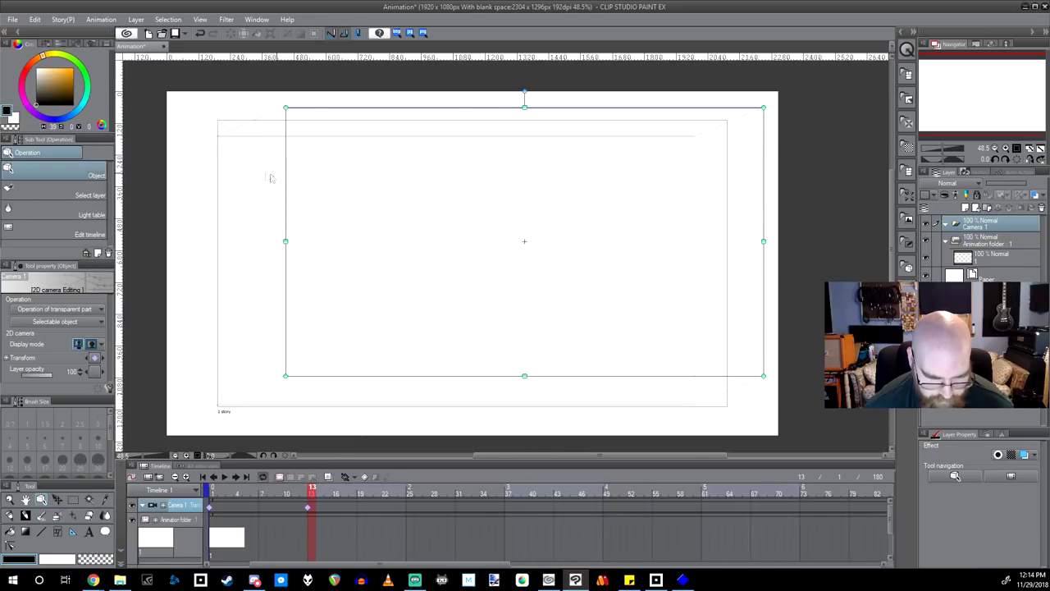
At frame 30, move the camera frame left and scale it down into the canvas's upper-left area
scroll(239, 123, "up", 2)
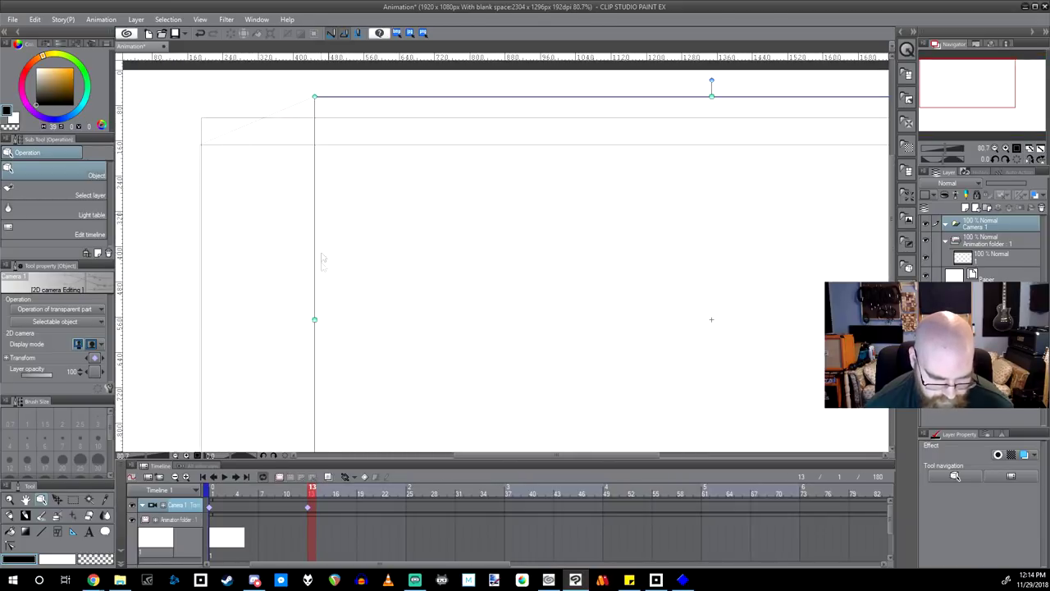
scroll(375, 288, "down", 2)
left_click(451, 490)
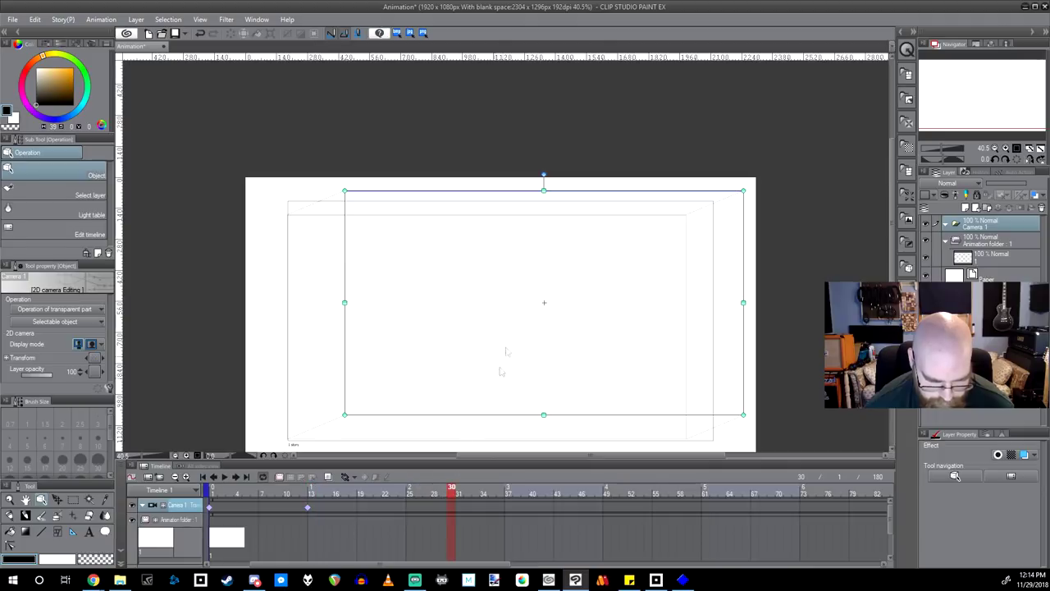
scroll(508, 335, "down", 2)
scroll(501, 324, "up", 1)
left_click_drag(506, 312, 445, 331)
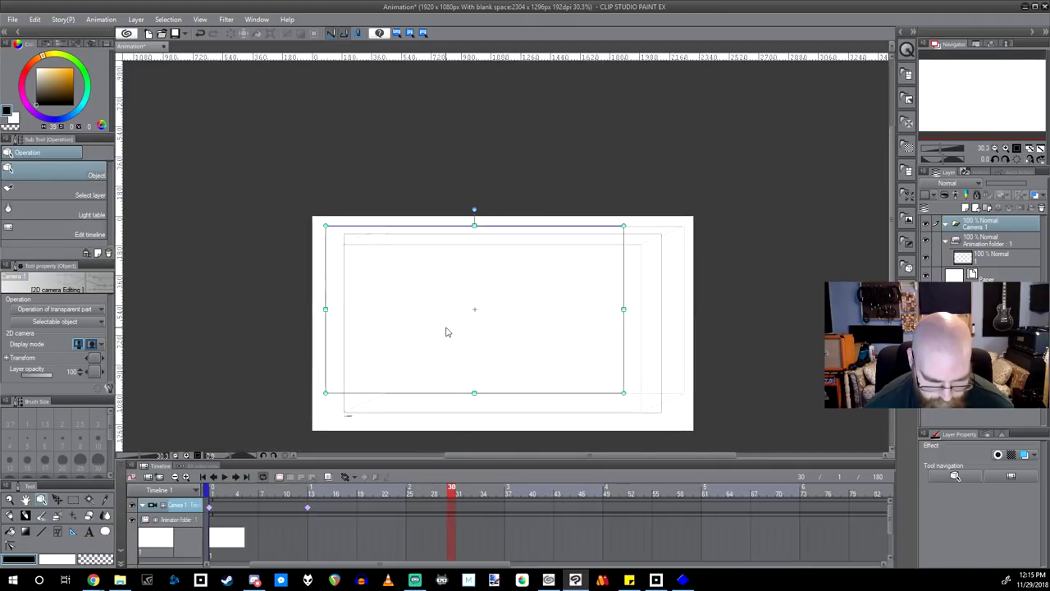
left_click_drag(326, 393, 419, 282)
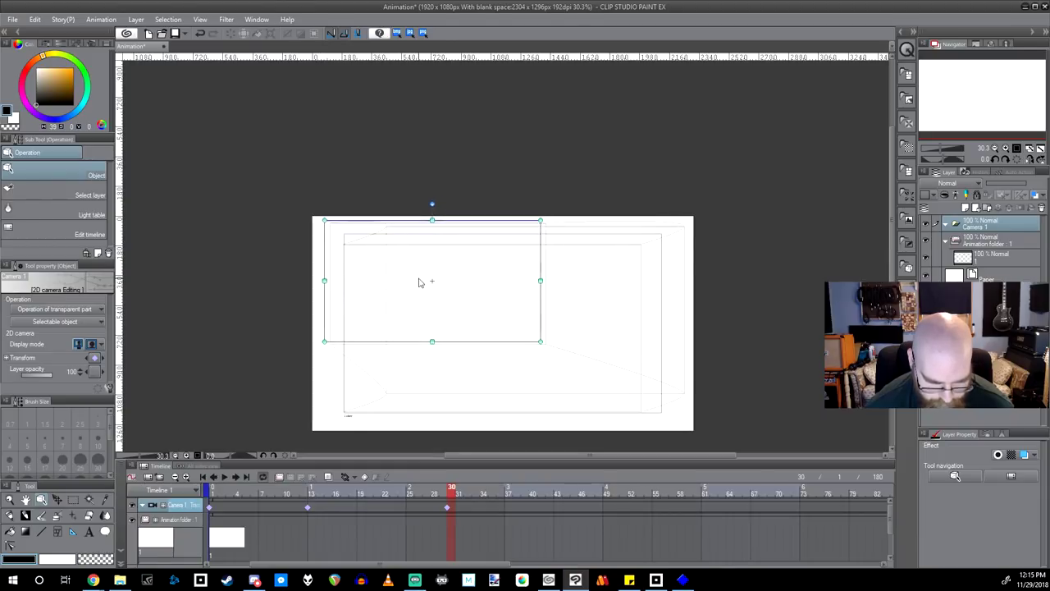
At frame 48, move the camera frame to the canvas's right side, scale it down and rotate it clockwise
left_click(599, 497)
left_click_drag(484, 311, 584, 349)
left_click_drag(426, 378, 459, 331)
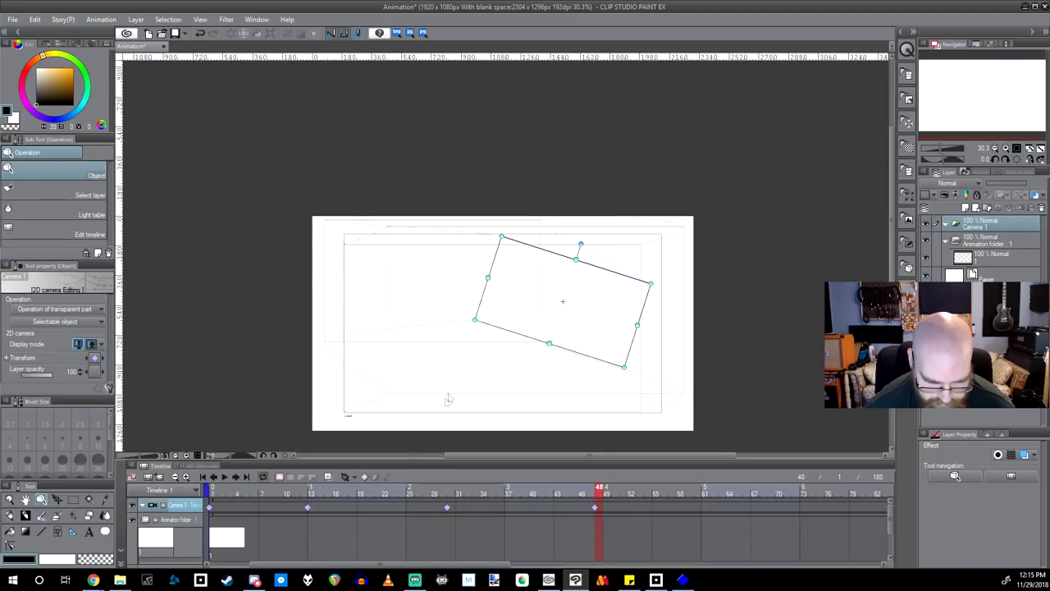
Play the animation from the first frame to preview the keyframed camera movement, and stop the playback
left_click(213, 479)
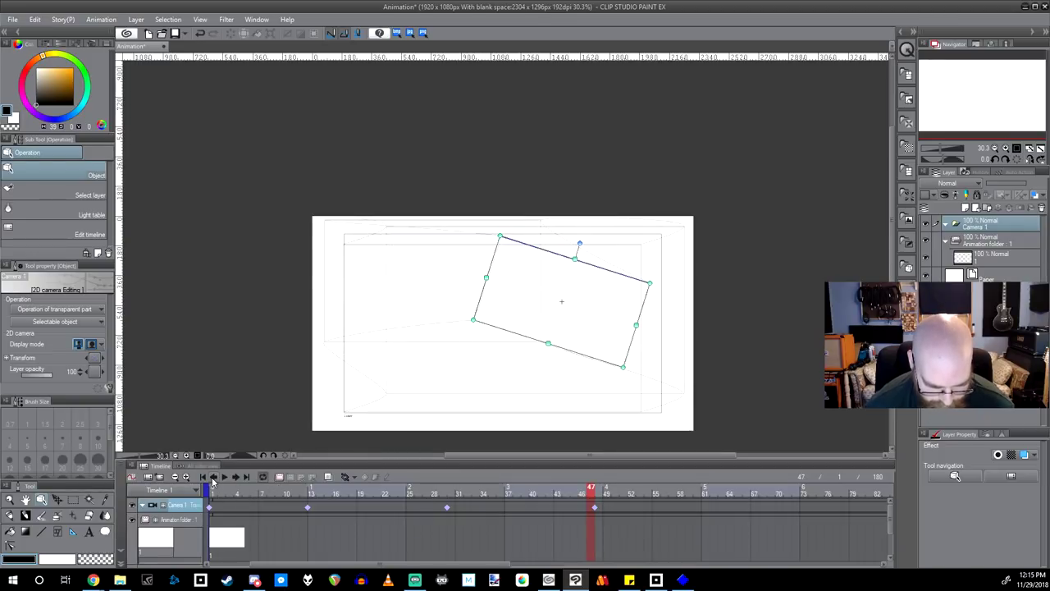
left_click(205, 479)
left_click(226, 478)
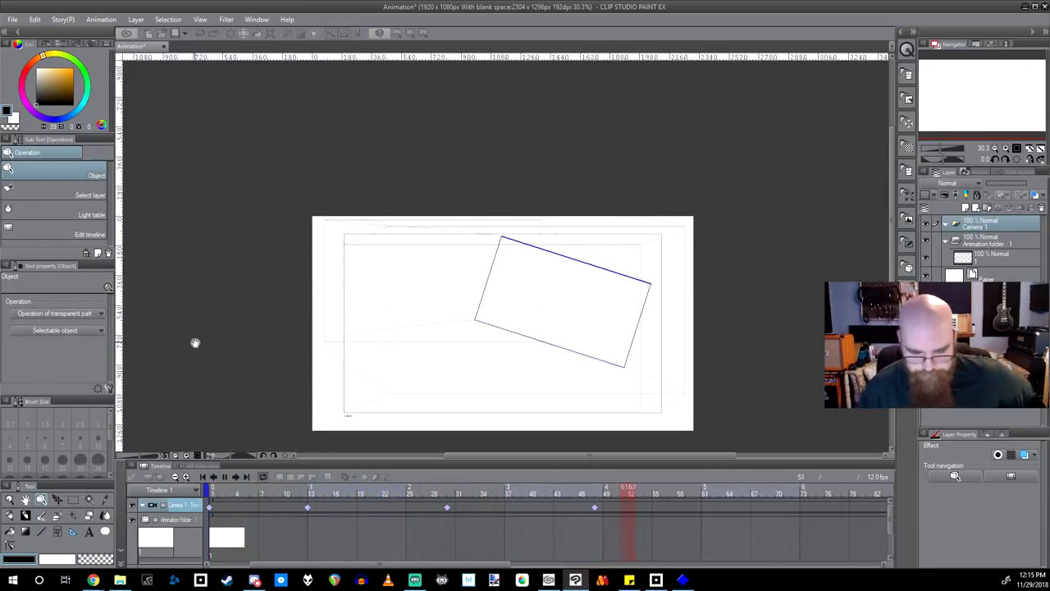
left_click(212, 341)
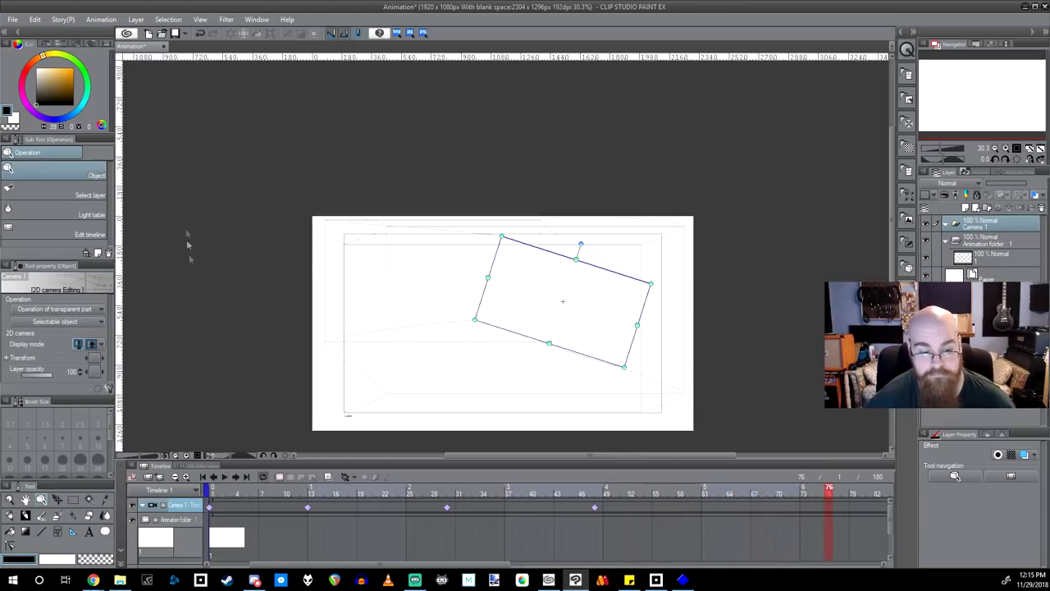
Add a new audio layer inside the 2D camera folder
left_click(101, 19)
mouse_move(131, 41)
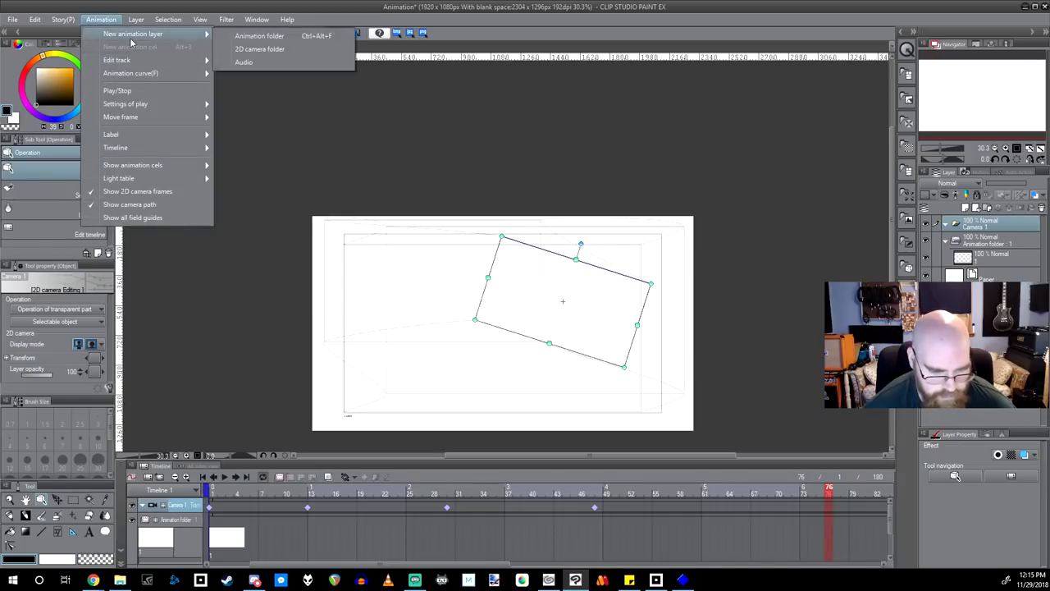
left_click(273, 63)
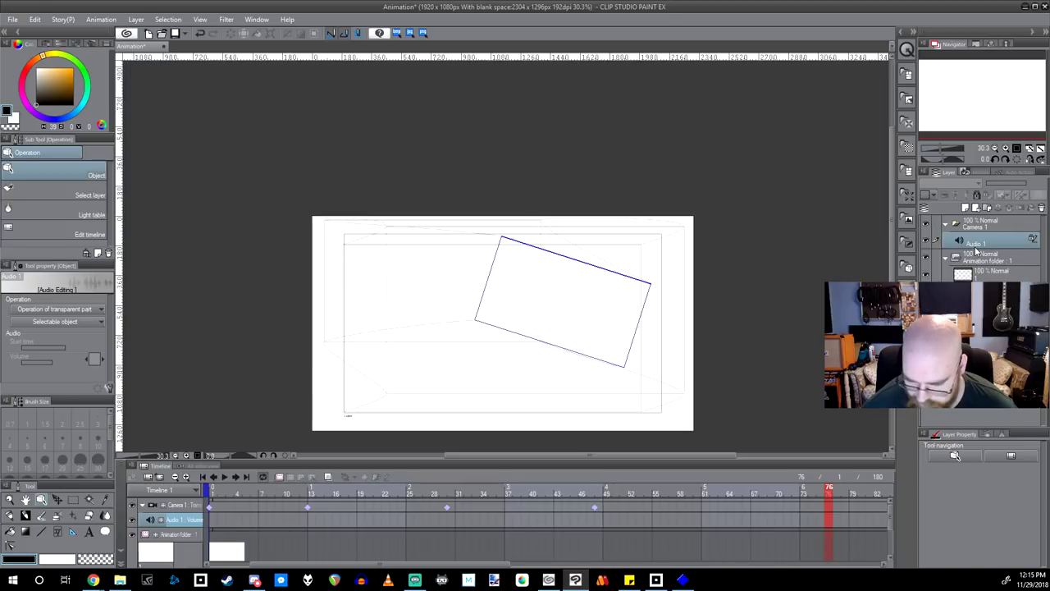
Expand the new audio layer's timeline track and examine its layer and track-editing options
left_click(976, 223)
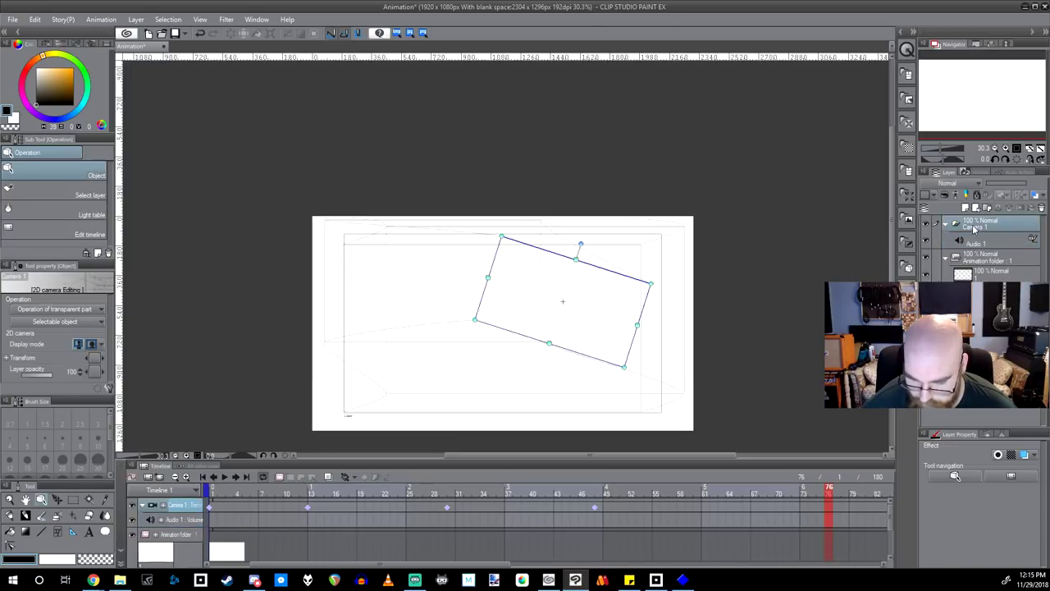
left_click(977, 244)
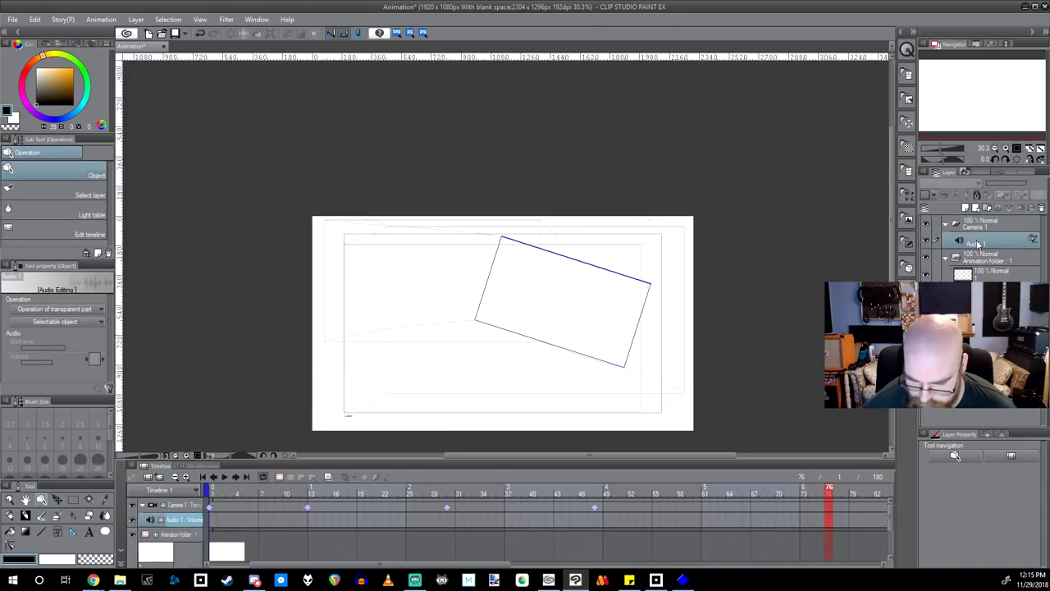
double_click(978, 243)
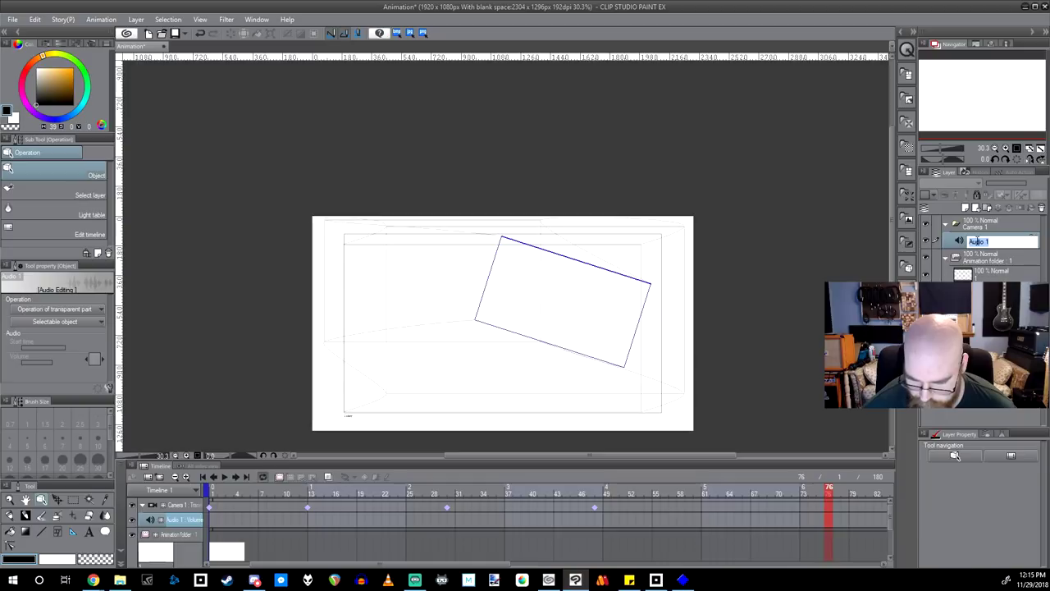
right_click(962, 240)
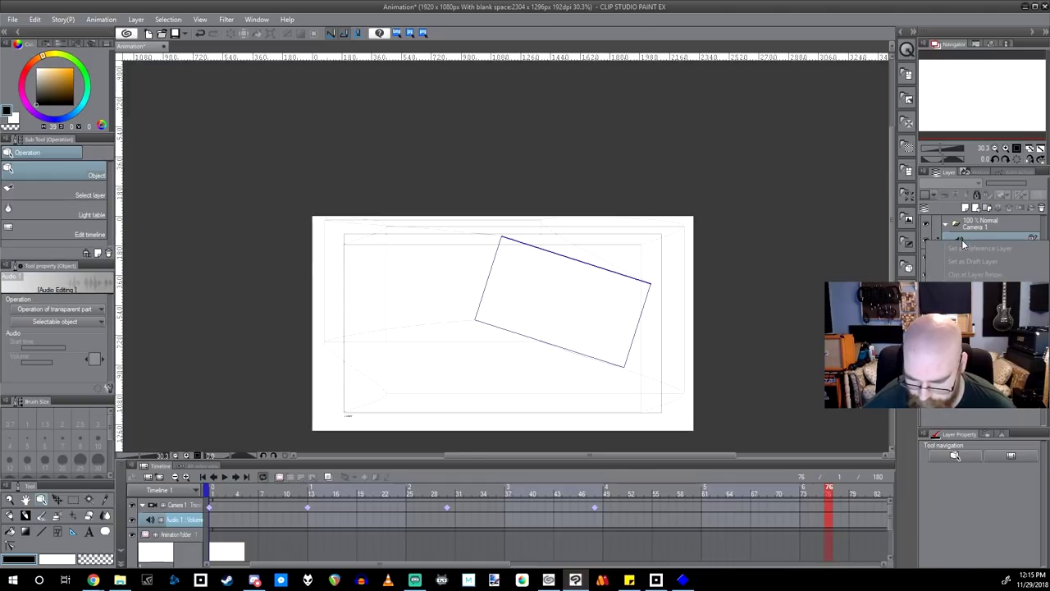
left_click(166, 523)
left_click(164, 525)
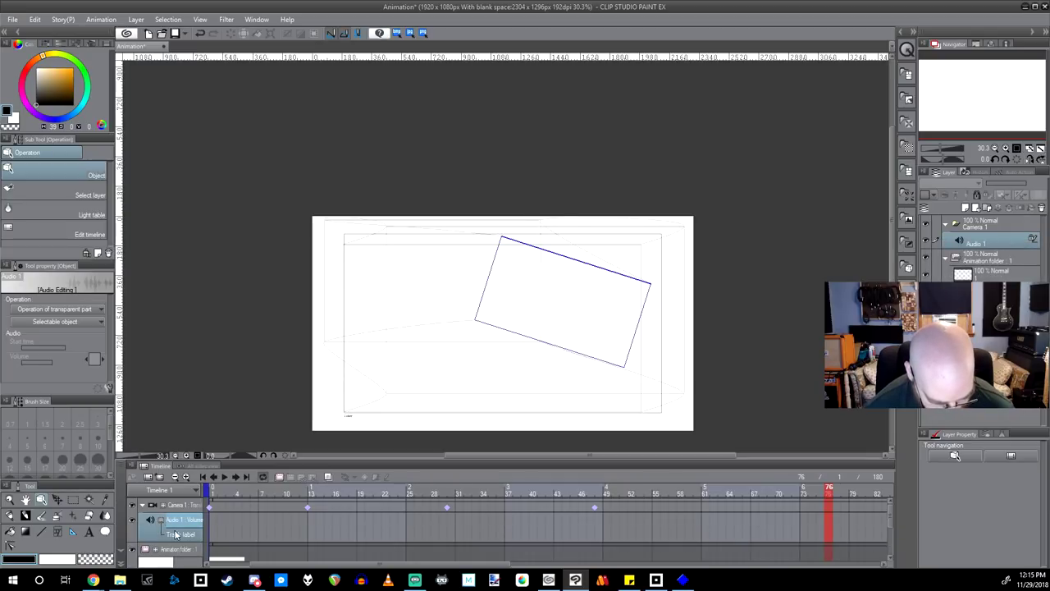
right_click(185, 522)
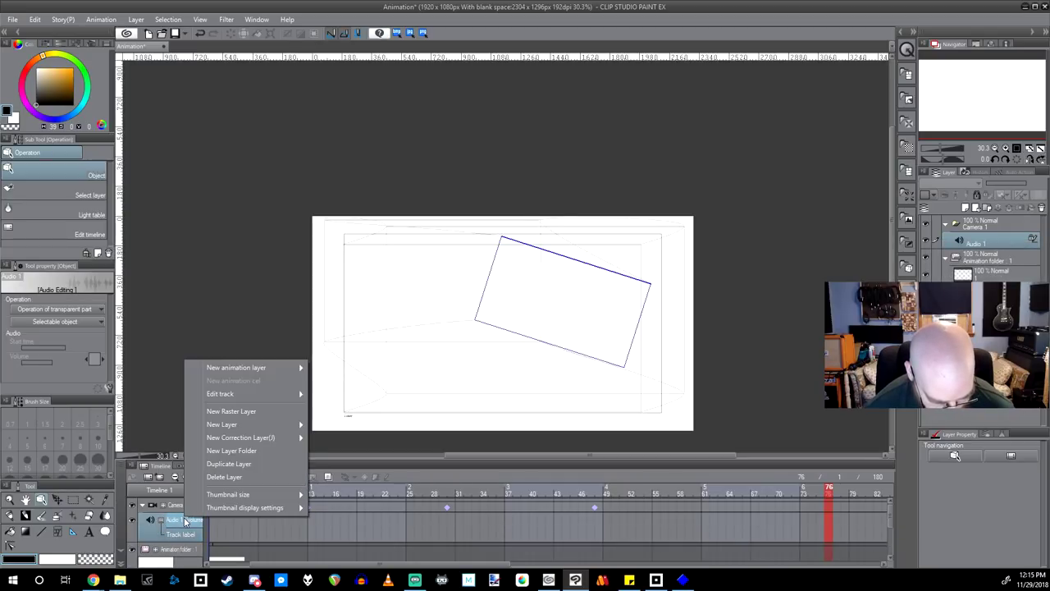
mouse_move(267, 395)
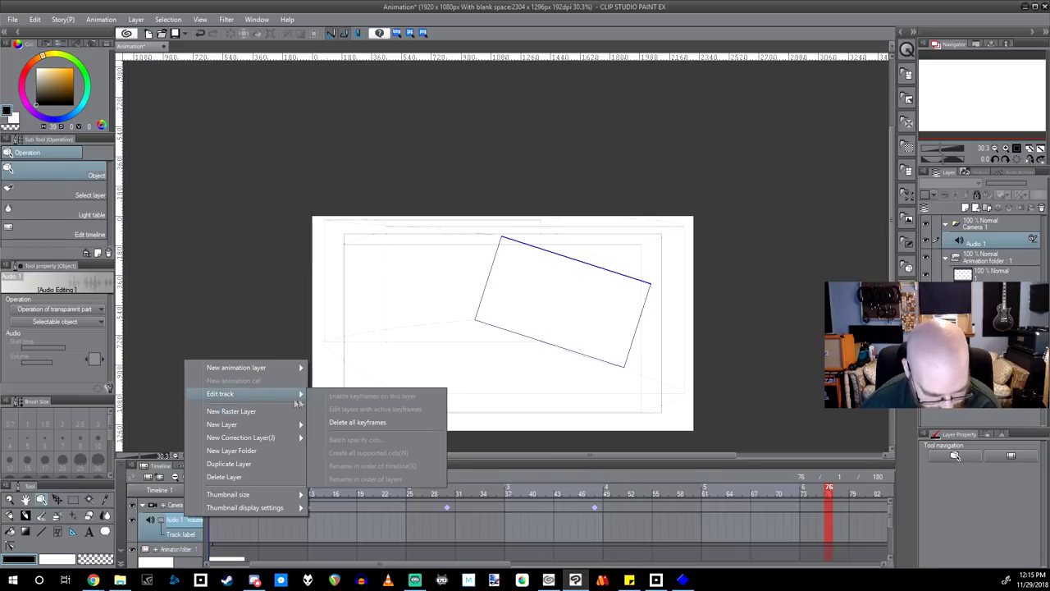
left_click(373, 422)
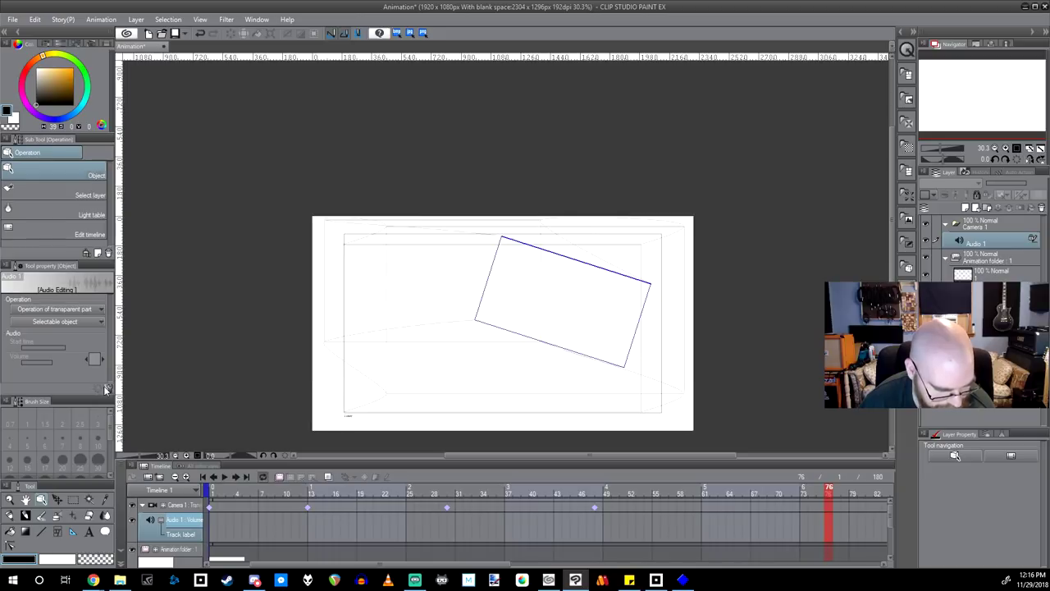
Import the audio file "Music Number (Basicly Done).wav" from the REAPER Media folder into the audio track
left_click(10, 19)
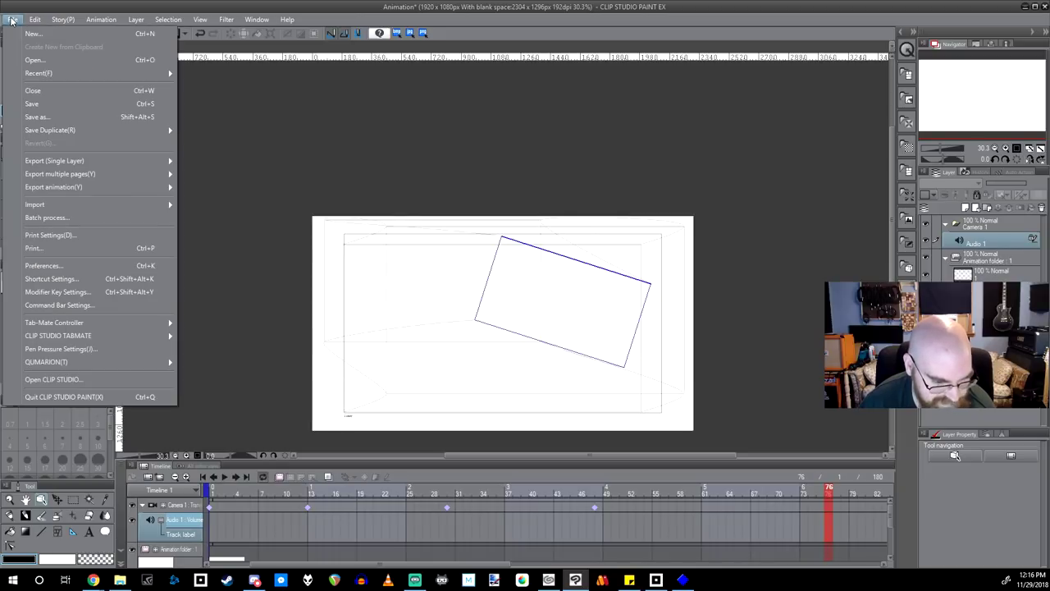
mouse_move(77, 205)
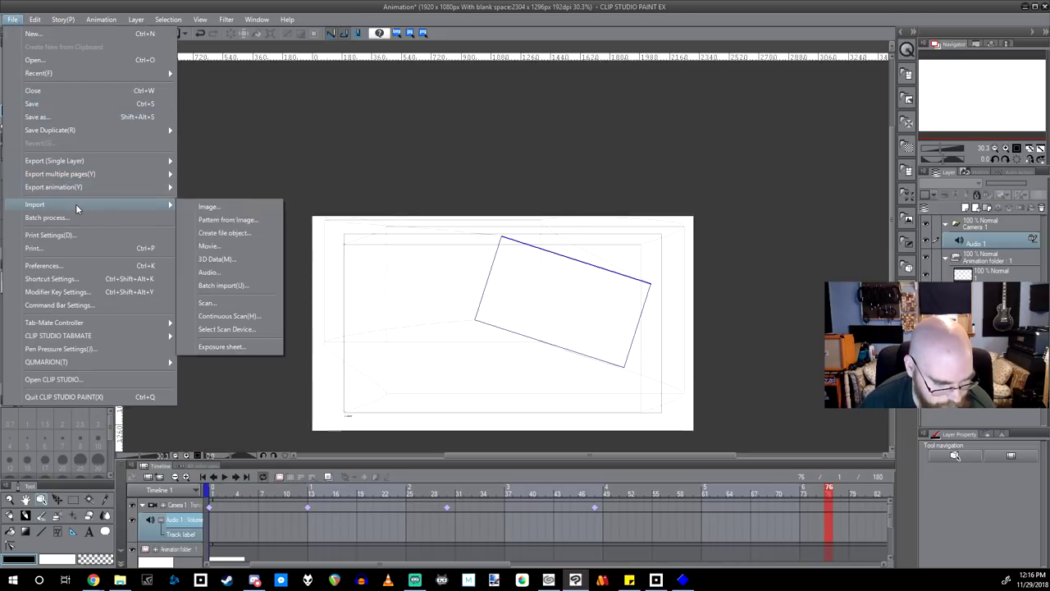
left_click(220, 274)
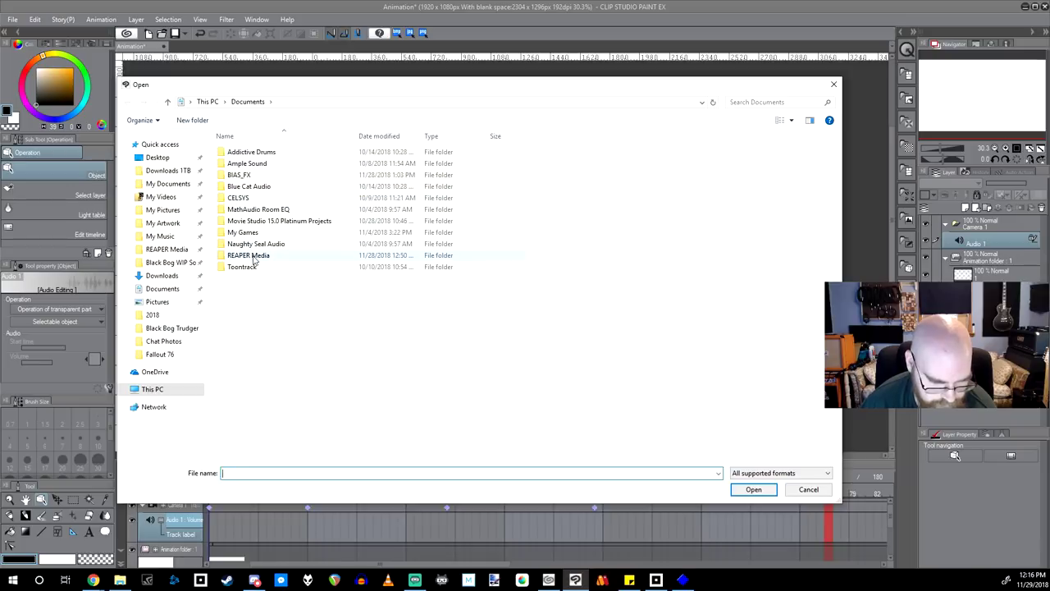
left_click(172, 249)
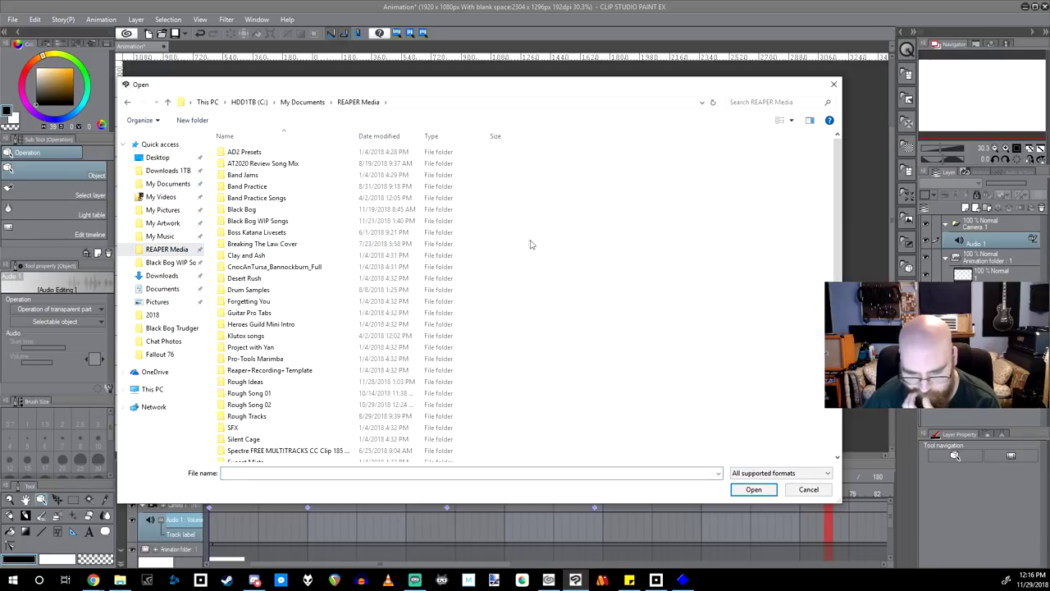
scroll(369, 210, "down", 7)
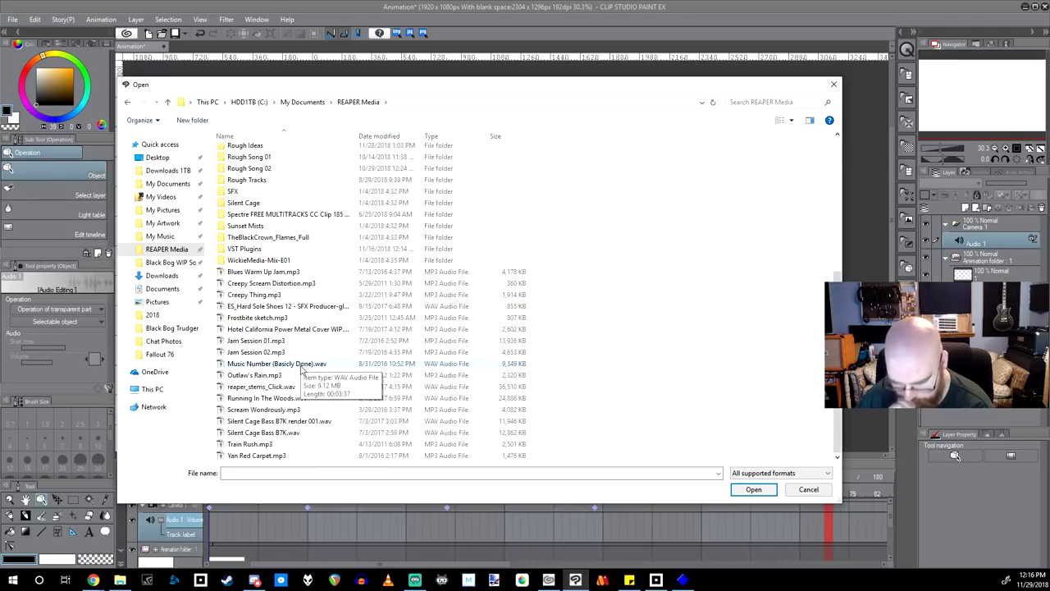
double_click(302, 366)
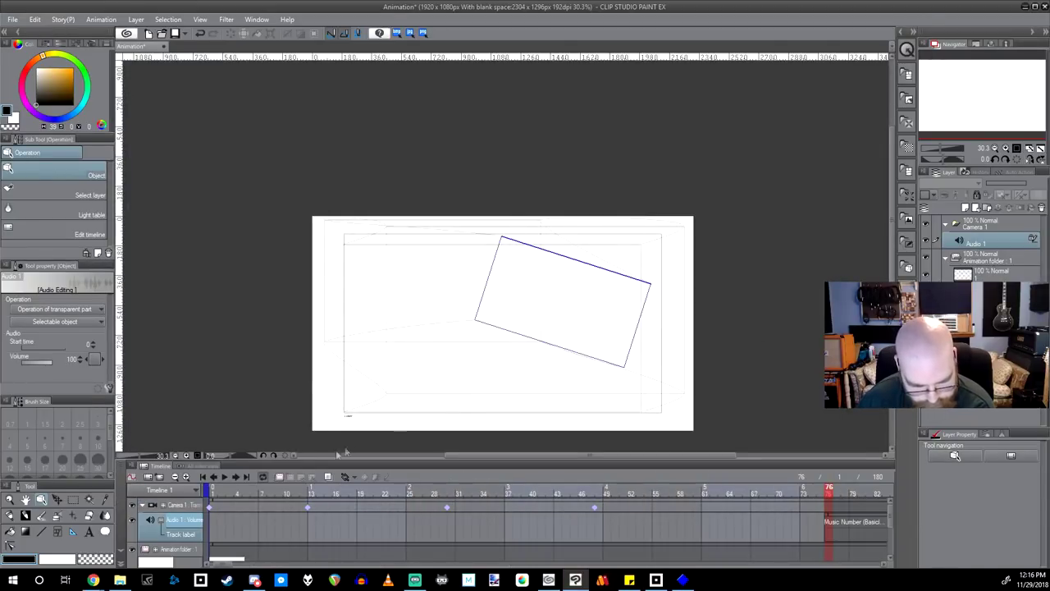
Move the imported music clip on the audio track to the start of the timeline at frame 1
scroll(172, 533, "down", 1)
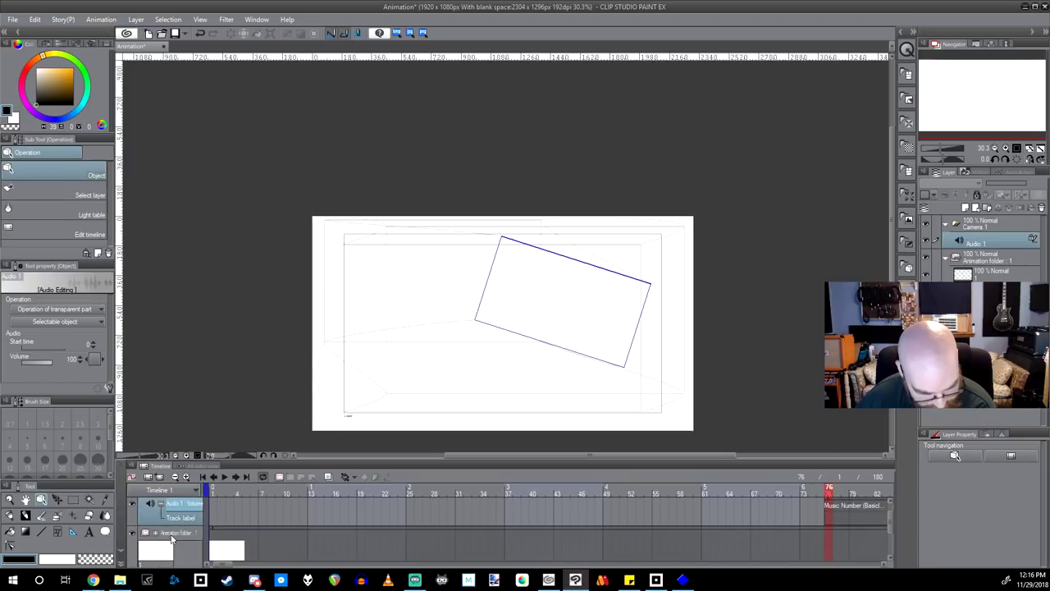
scroll(173, 537, "up", 1)
scroll(530, 531, "down", 1)
scroll(537, 534, "up", 1)
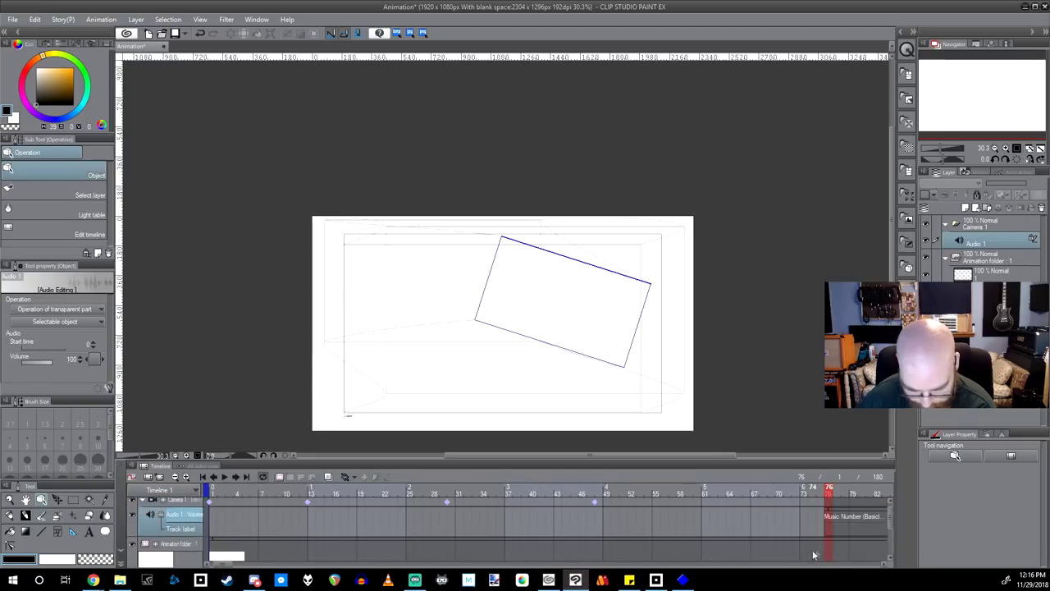
key("Home")
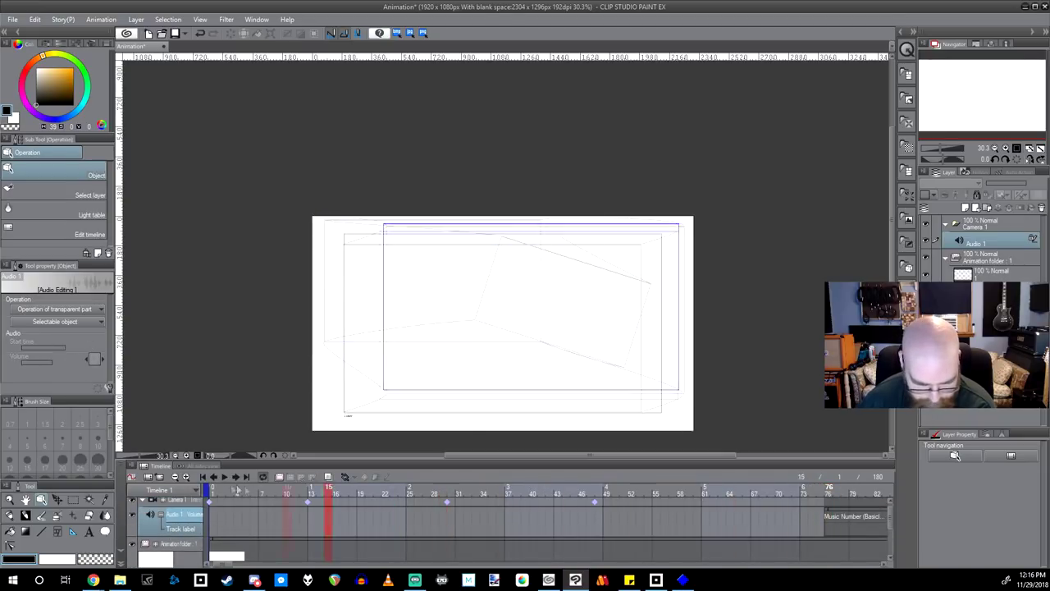
mouse_move(860, 526)
left_mouse_down()
mouse_move(586, 520)
mouse_move(867, 511)
mouse_move(242, 503)
mouse_move(206, 517)
mouse_move(251, 503)
left_mouse_up()
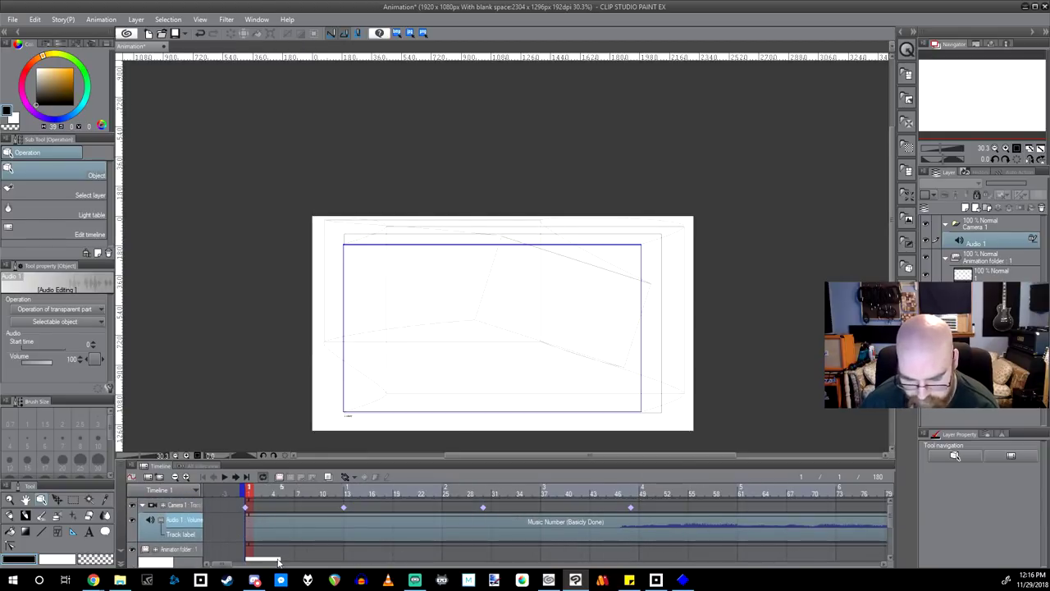
Inspect the music clip's waveform along the timeline and play the animation with sound from frame 44
scroll(242, 563, "down", 5)
scroll(250, 563, "down", 5)
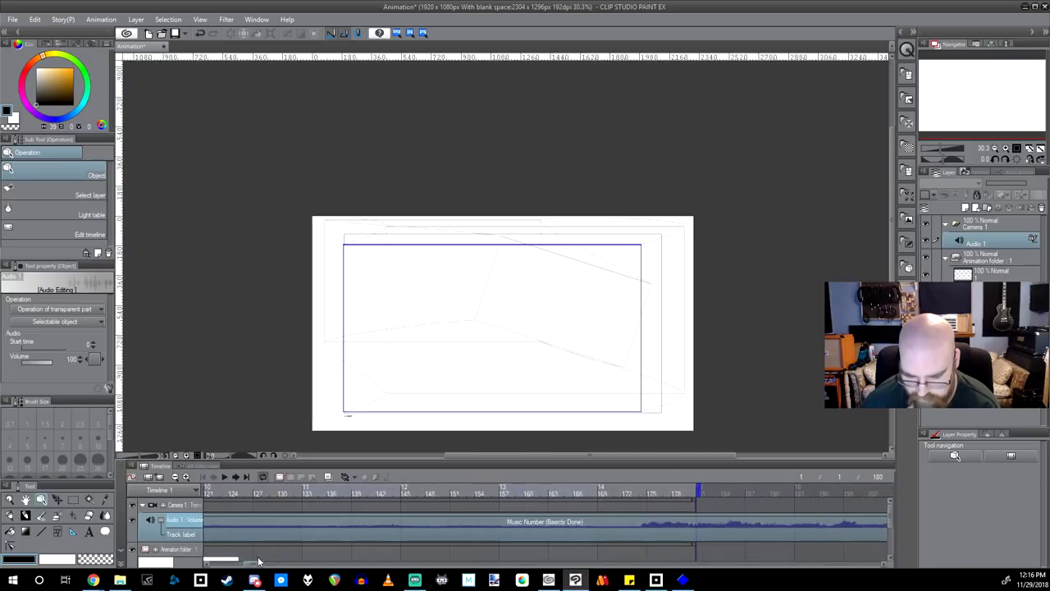
scroll(257, 562, "up", 10)
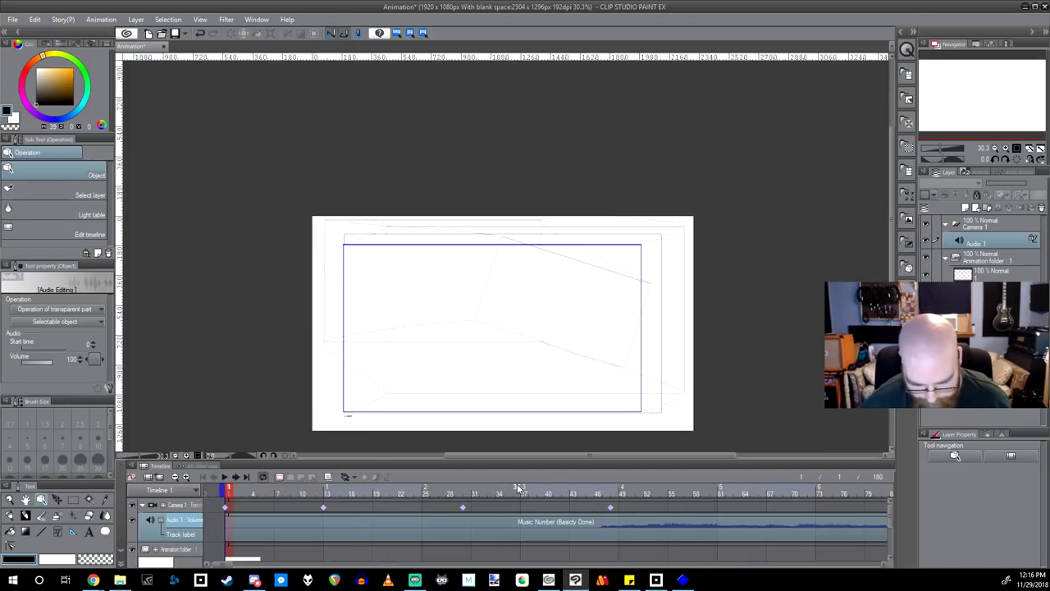
left_click(581, 491)
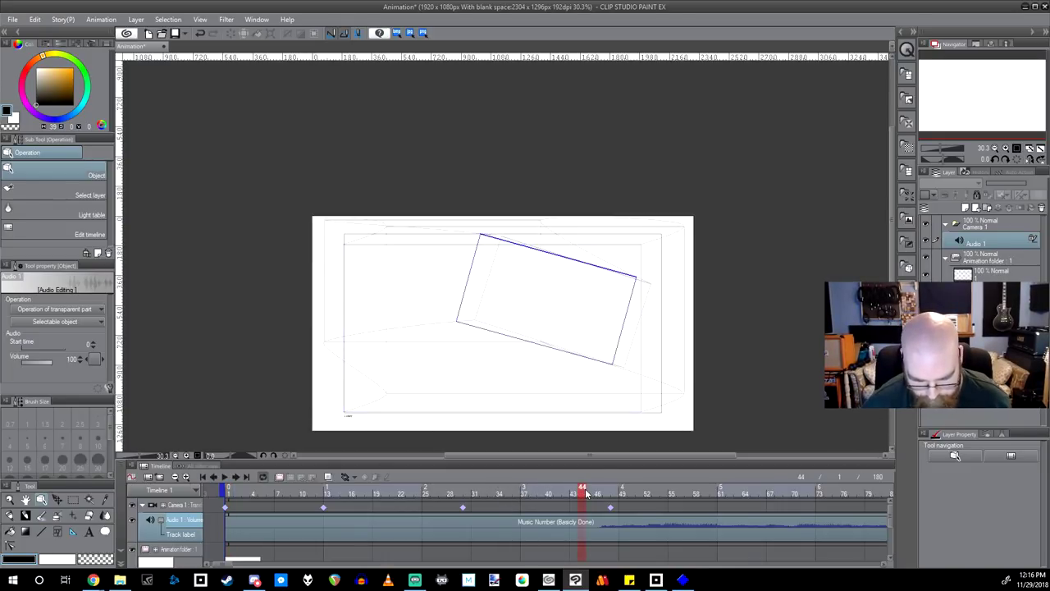
left_click(225, 477)
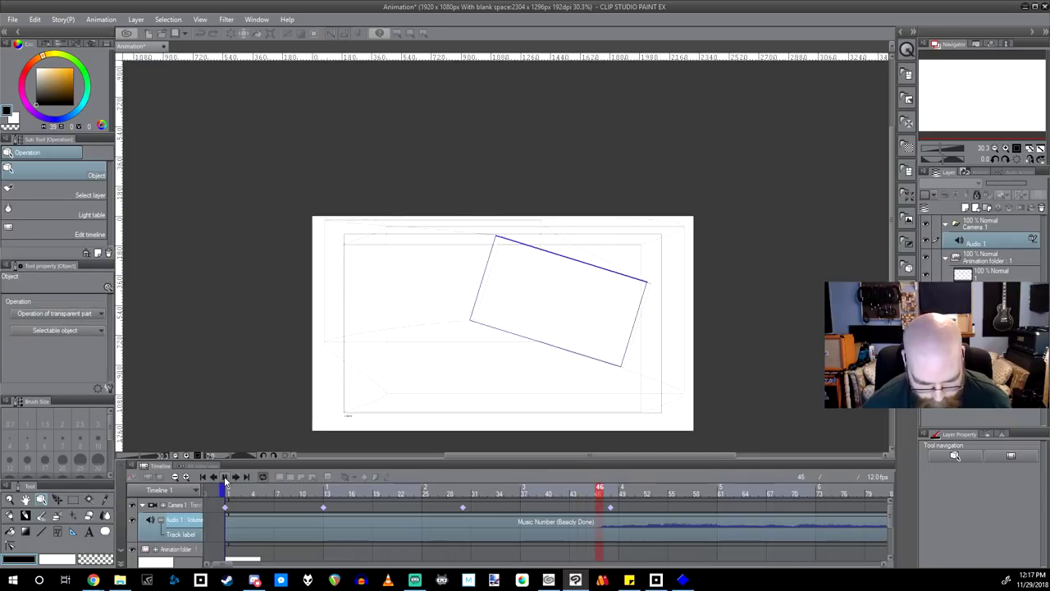
left_click(225, 477)
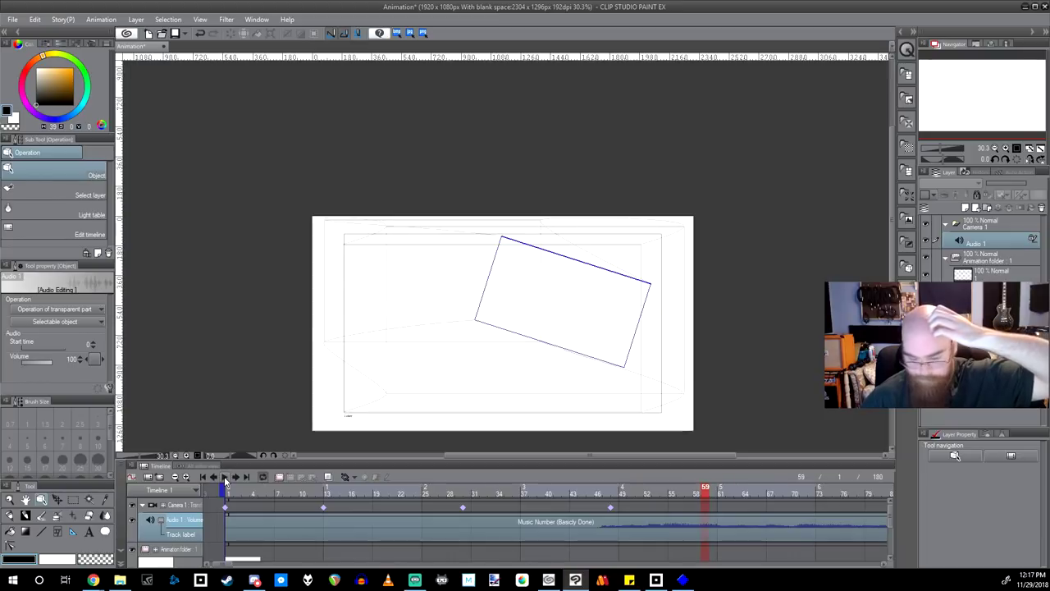
left_click(225, 478)
left_click(226, 482)
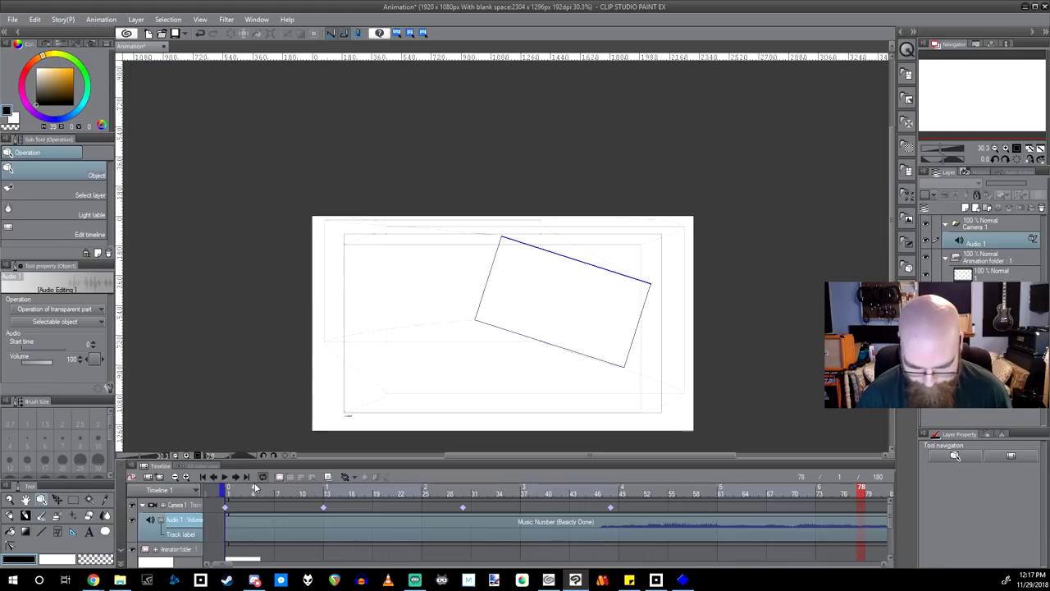
Play the music track once more and place the playhead at frame 60
left_click(254, 483)
scroll(254, 483, "right", 1)
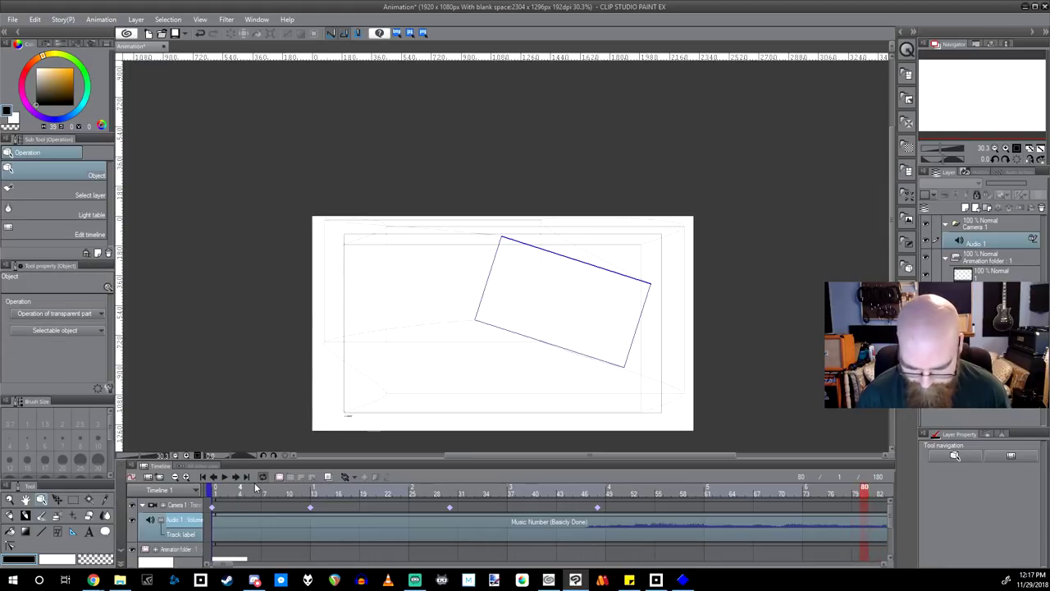
key("space")
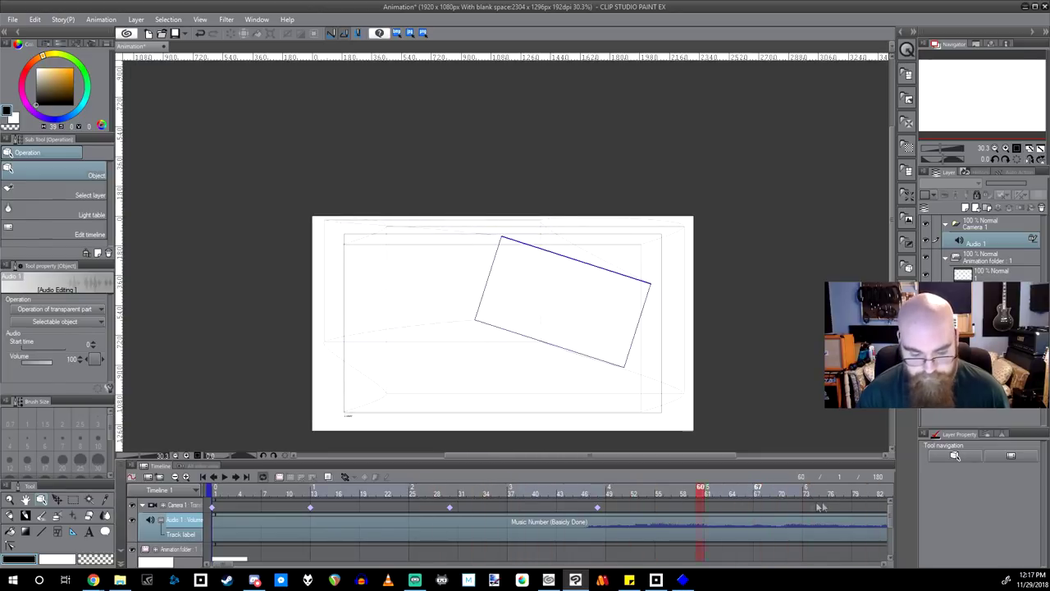
left_click(698, 493)
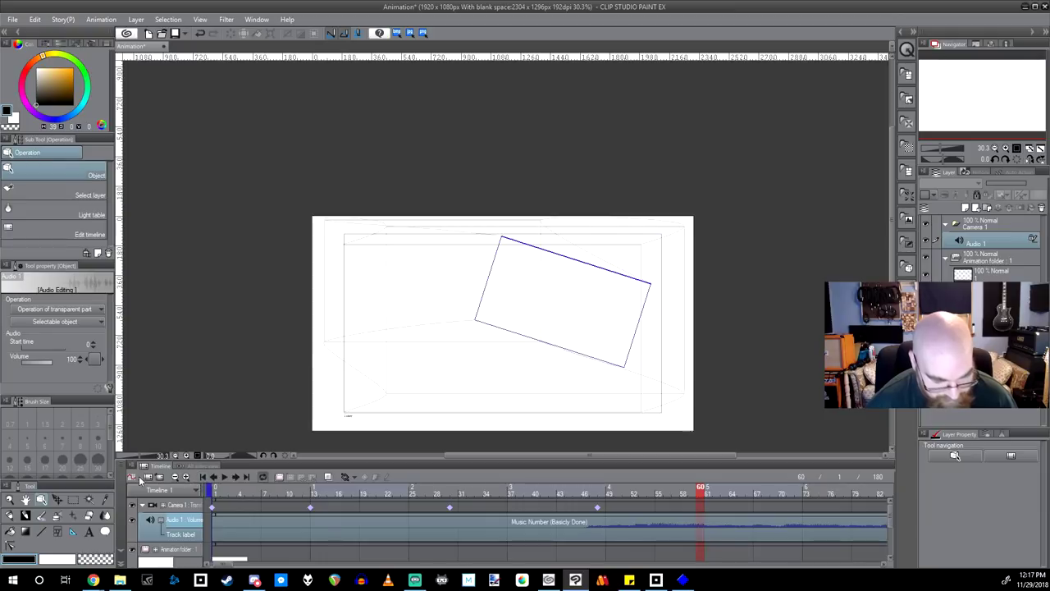